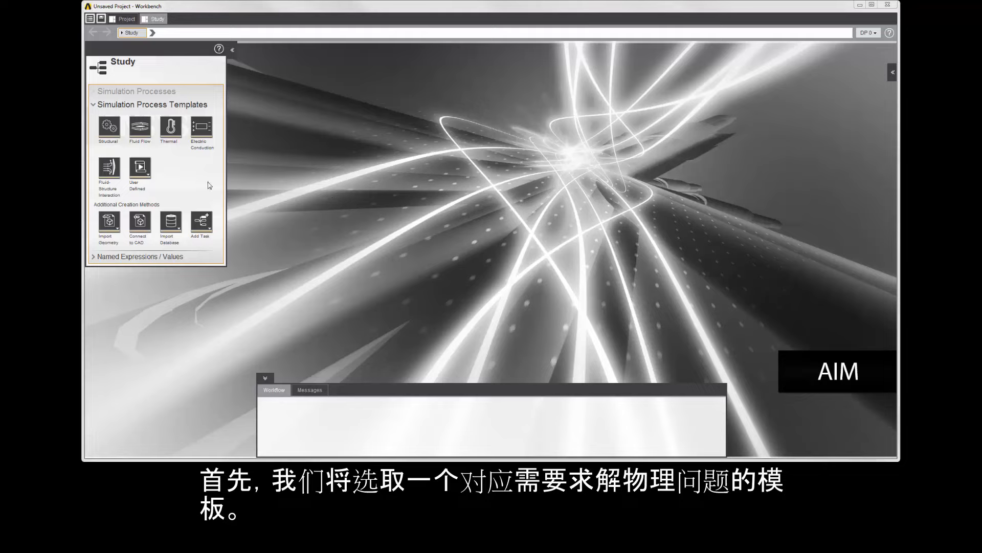
Create a static, structural-only simulation process with default options and import the geometry file pipe_nx_mm_3_bodies.agdb.
{"action": "left_click", "coordinate": [112, 128]}
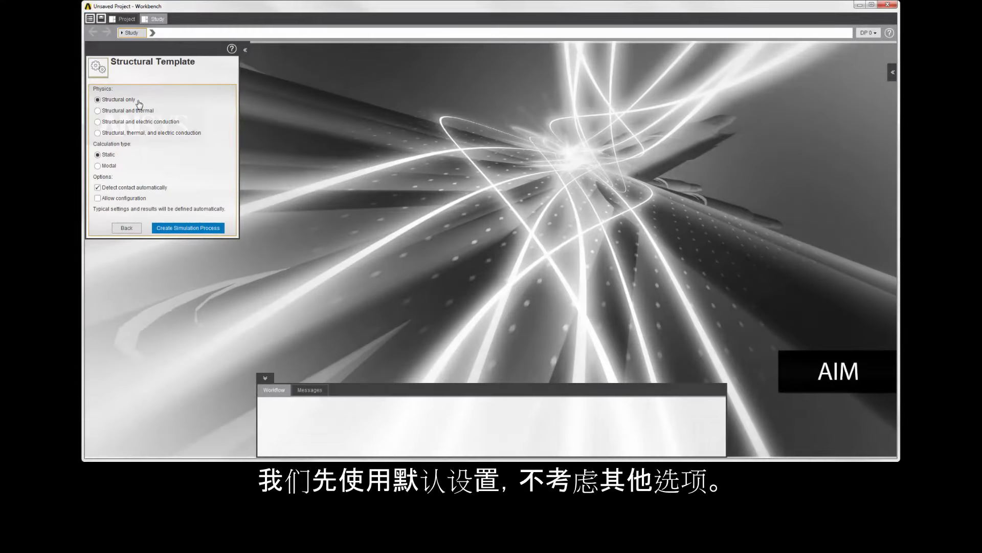
{"action": "left_click", "coordinate": [178, 230]}
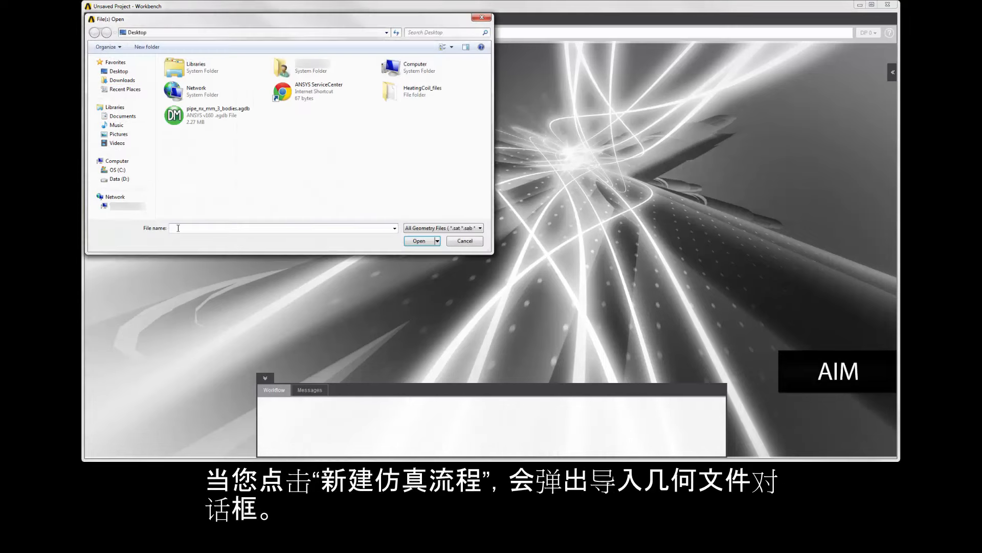
{"action": "left_click", "coordinate": [183, 122]}
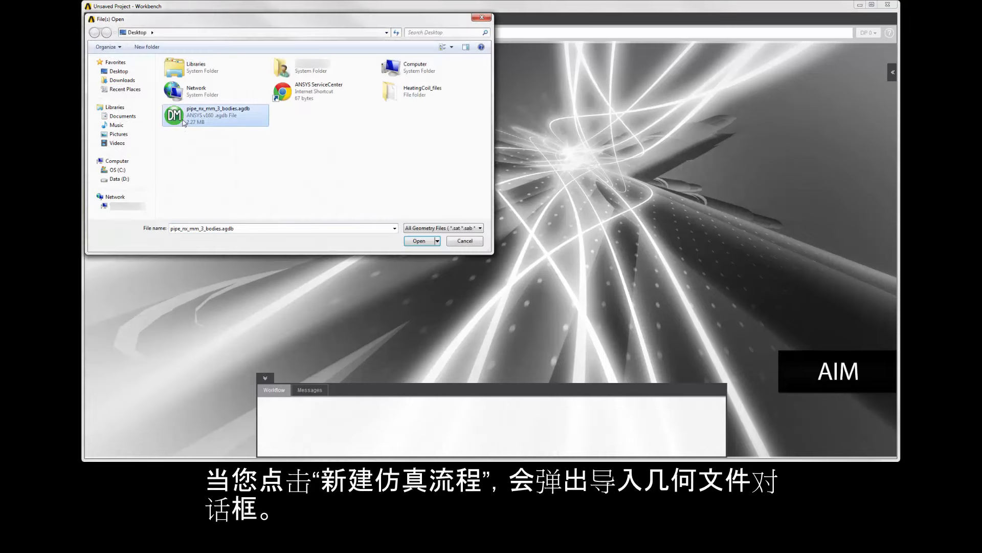
{"action": "left_click", "coordinate": [419, 241]}
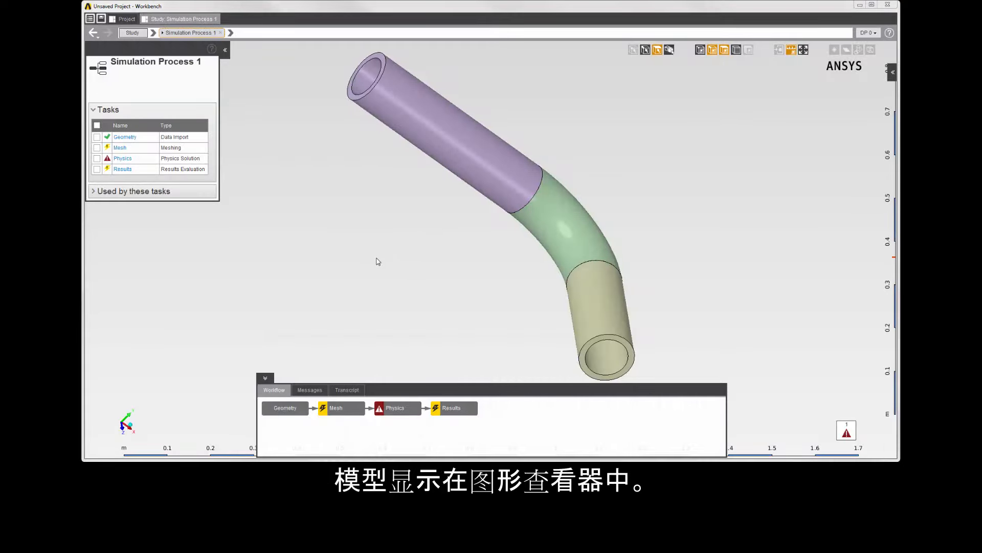
{"action": "mouse_move", "coordinate": [450, 244]}
{"action": "middle_mouse_down"}
{"action": "mouse_move", "coordinate": [416, 241]}
{"action": "mouse_move", "coordinate": [445, 237]}
{"action": "middle_mouse_up"}
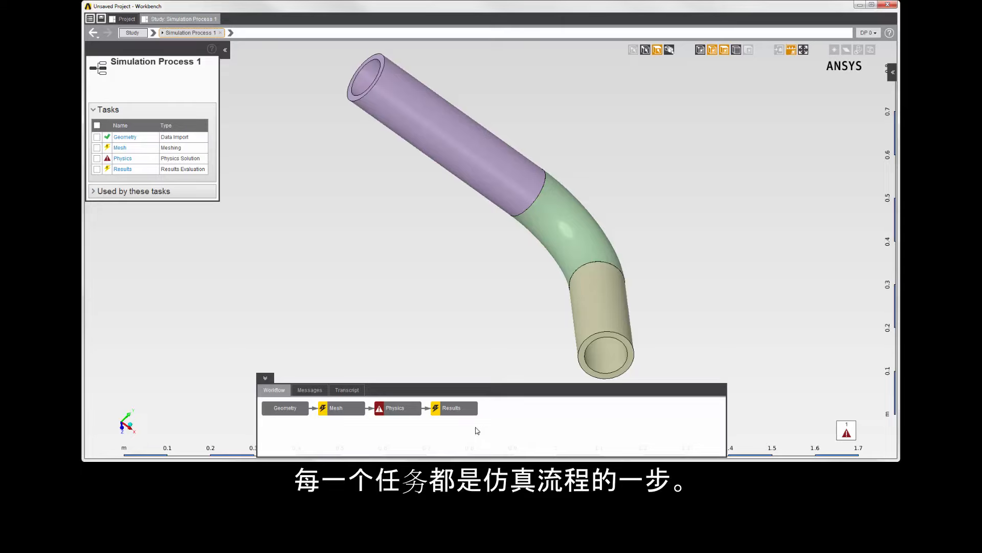
Review the settings and objects of the Mesh task and the Physics task.
{"action": "left_click", "coordinate": [344, 413]}
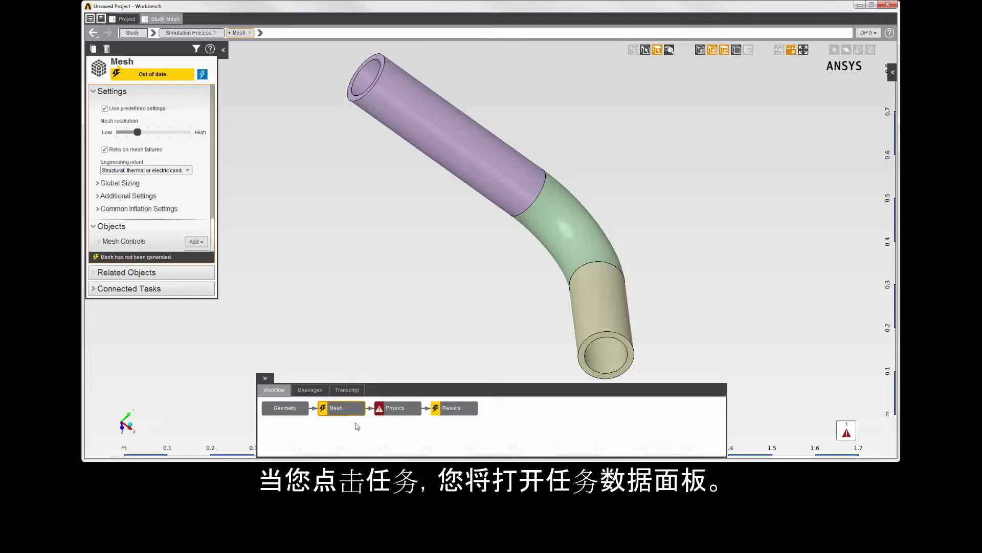
{"action": "left_click", "coordinate": [405, 415]}
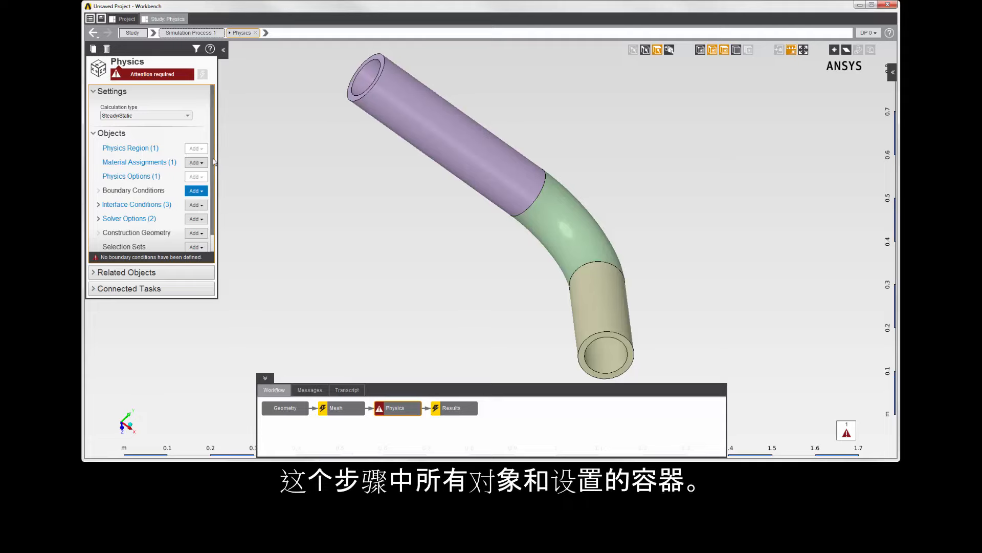
{"action": "scroll", "coordinate": [214, 162], "scroll_direction": "down", "scroll_amount": 1}
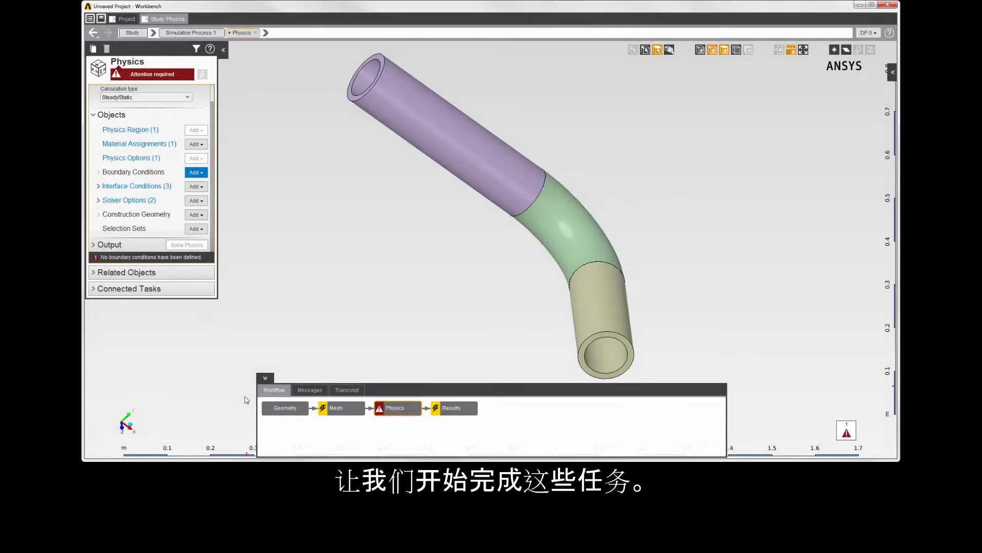
Generate the pipe's mesh with the predefined settings by updating the Mesh task.
{"action": "left_click", "coordinate": [340, 413]}
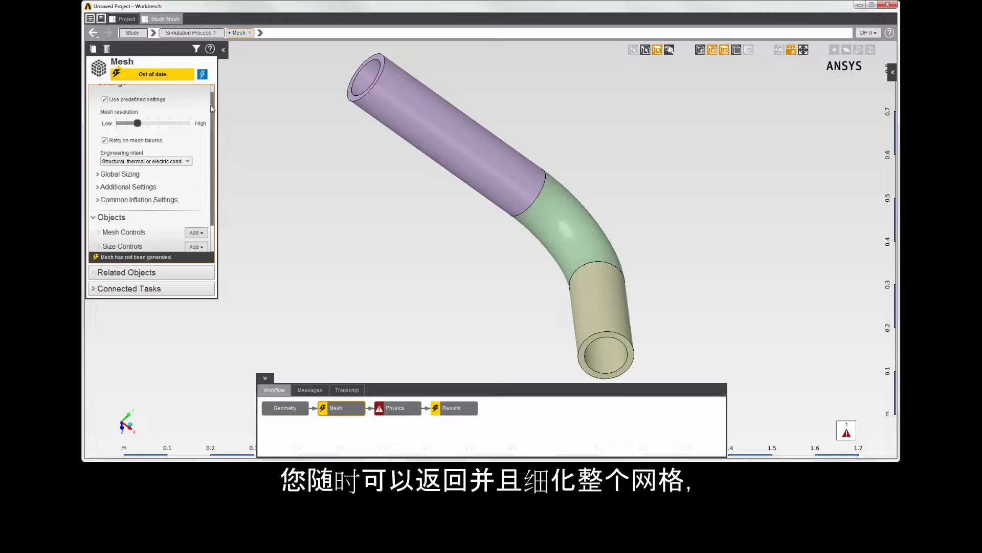
{"action": "left_click_drag", "start_coordinate": [212, 108], "coordinate": [213, 149]}
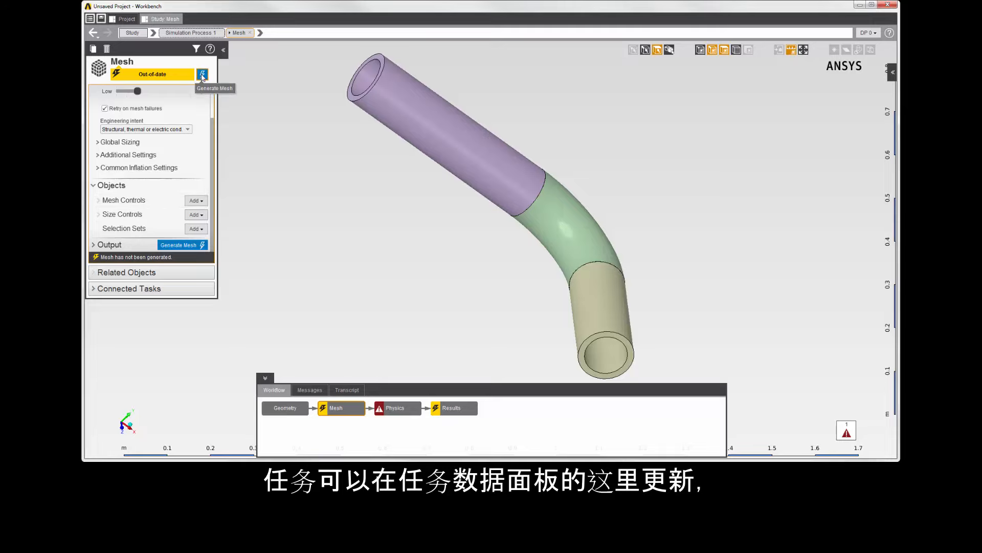
{"action": "right_click", "coordinate": [340, 406]}
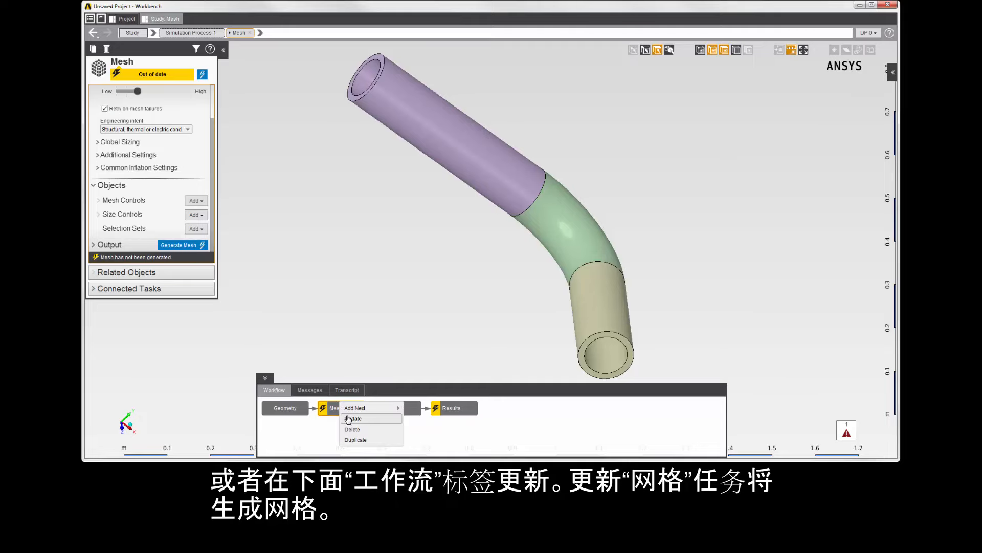
{"action": "left_click", "coordinate": [350, 418]}
{"action": "mouse_move", "coordinate": [489, 342]}
{"action": "middle_mouse_down"}
{"action": "mouse_move", "coordinate": [467, 329]}
{"action": "mouse_move", "coordinate": [484, 331]}
{"action": "middle_mouse_up"}
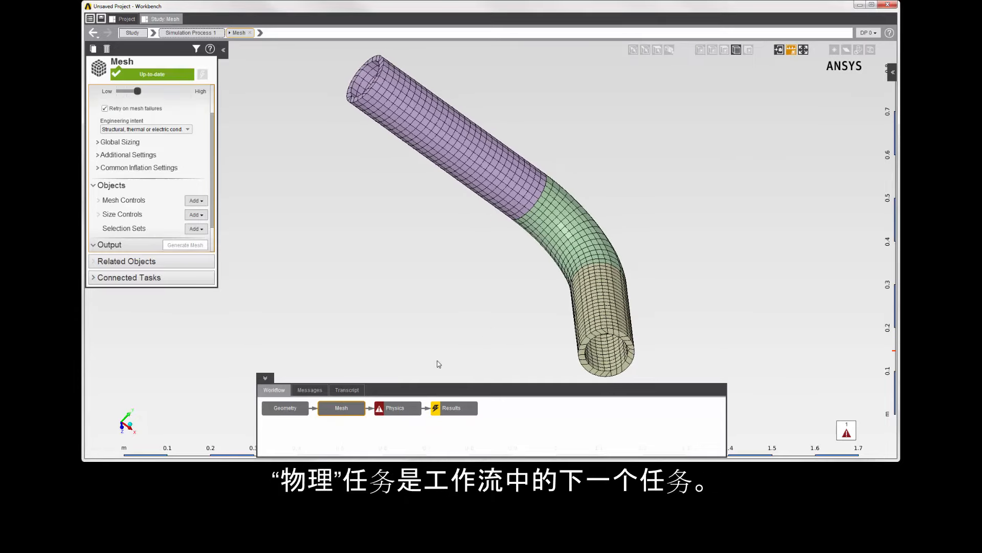
Inspect the Physics task's objects and check which bodies the structural physics region's location covers.
{"action": "left_click", "coordinate": [390, 409]}
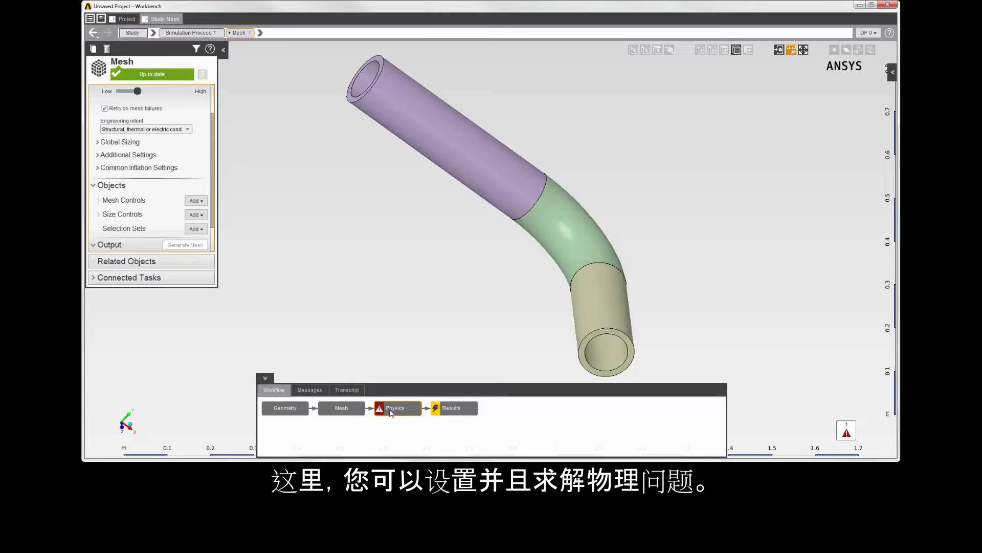
{"action": "left_click", "coordinate": [389, 413]}
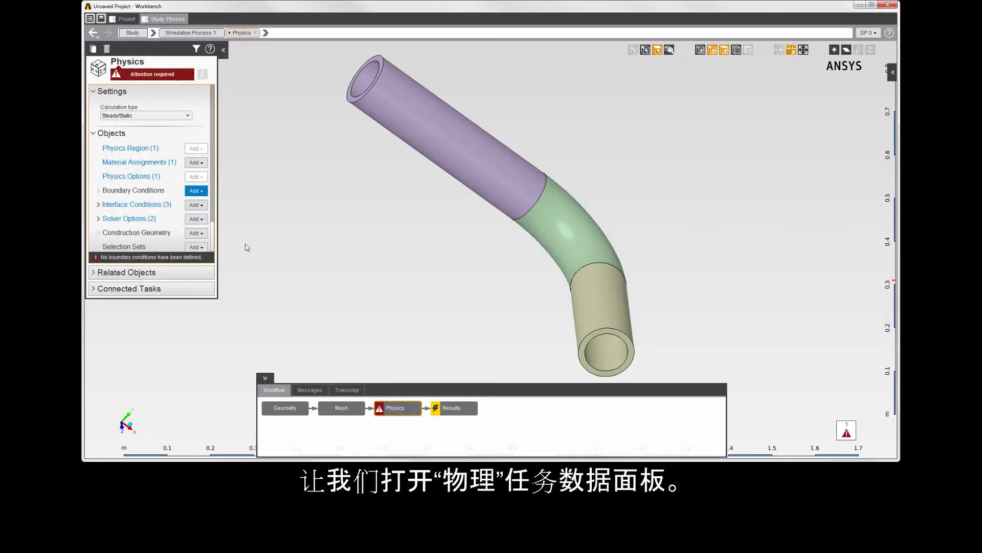
{"action": "scroll", "coordinate": [213, 189], "scroll_direction": "down", "scroll_amount": 2}
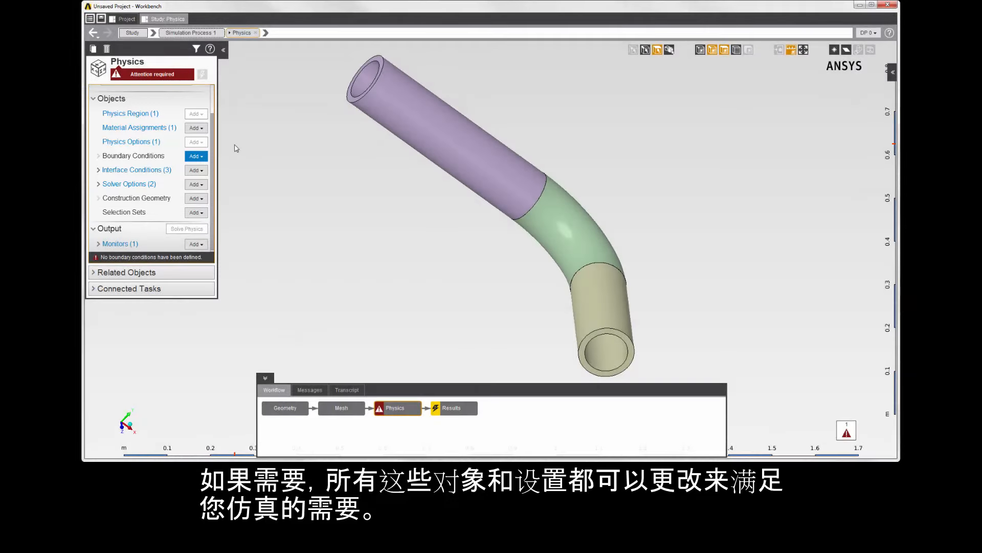
{"action": "left_click", "coordinate": [150, 115]}
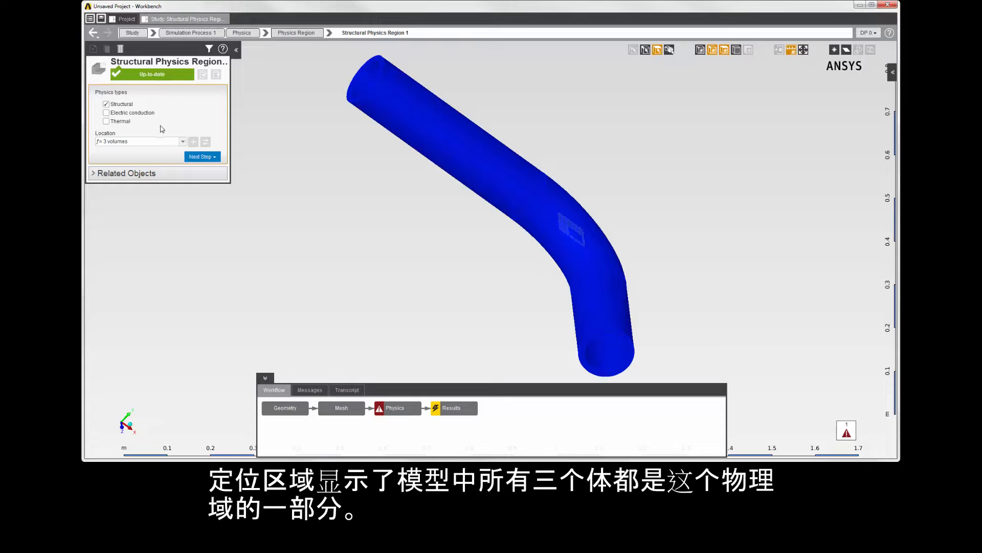
{"action": "left_click", "coordinate": [157, 144]}
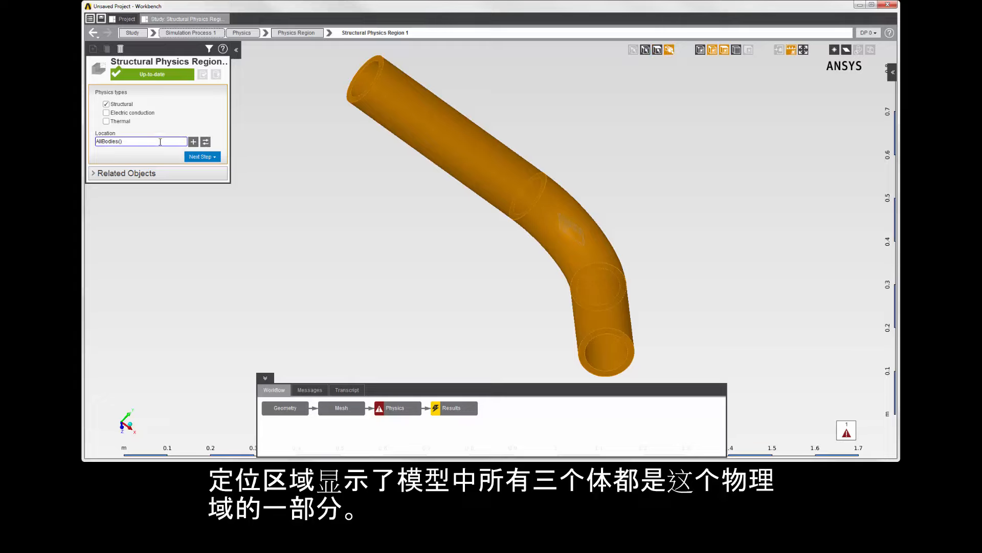
{"action": "left_click_drag", "start_coordinate": [315, 144], "coordinate": [274, 132]}
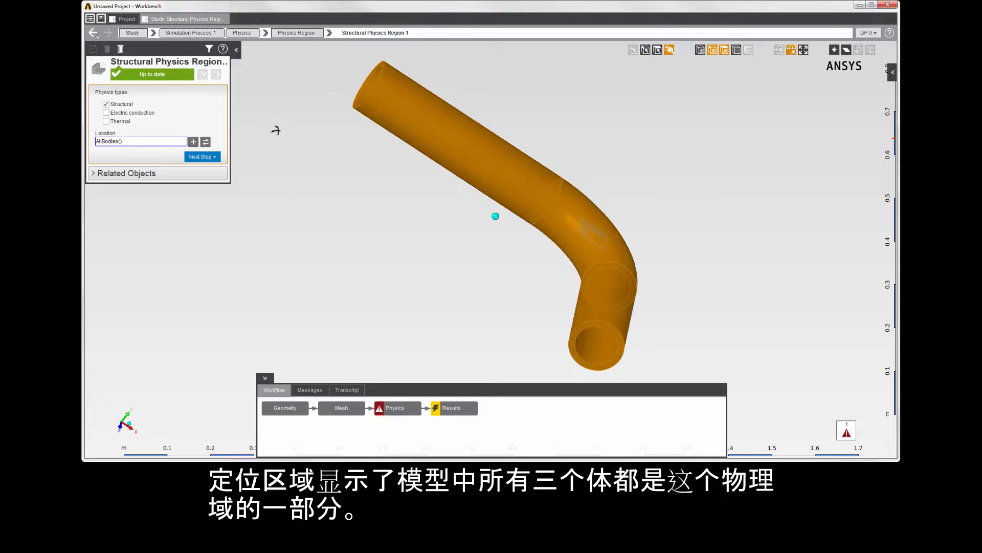
{"action": "left_click", "coordinate": [207, 128]}
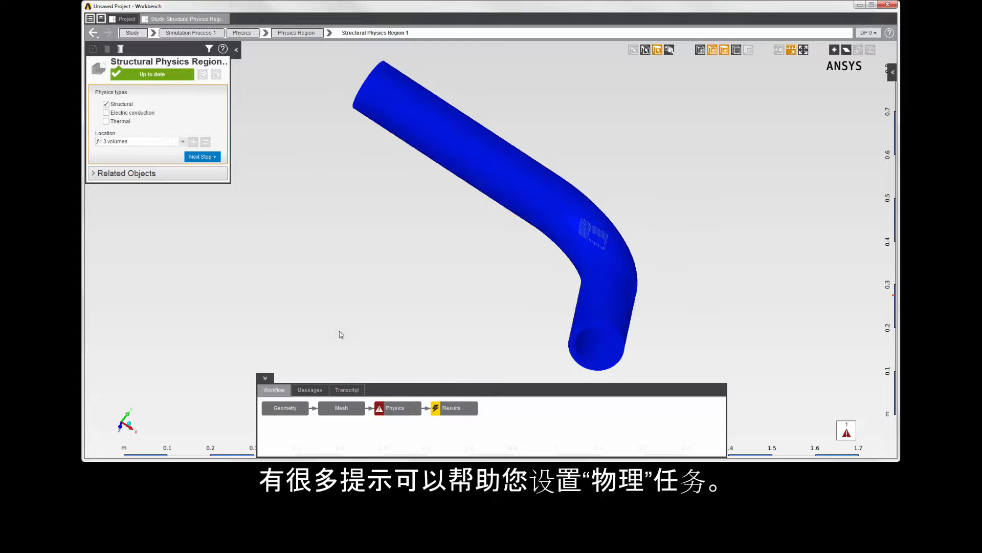
Return to the Physics task and read the details of its attention message, then show the workflow again.
{"action": "left_click", "coordinate": [395, 411]}
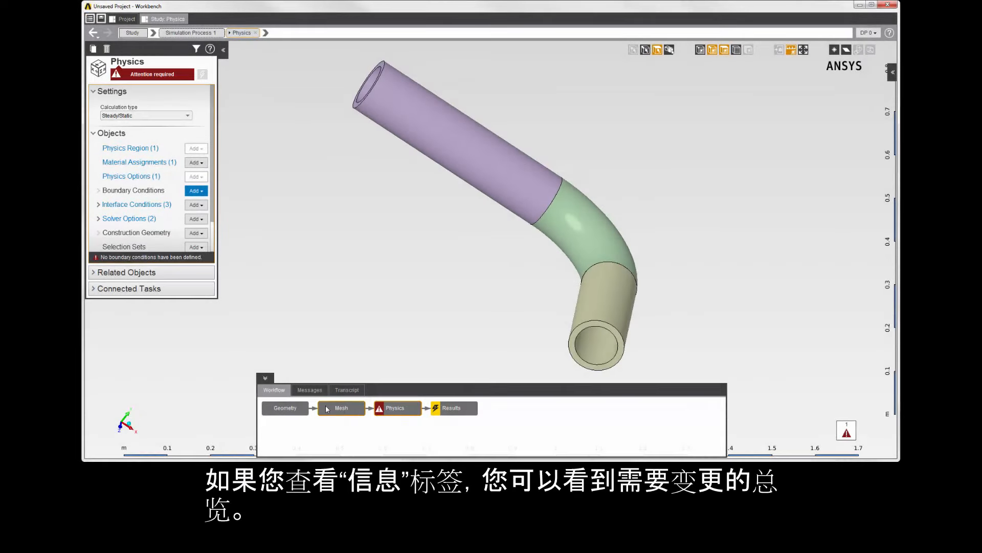
{"action": "left_click", "coordinate": [310, 390]}
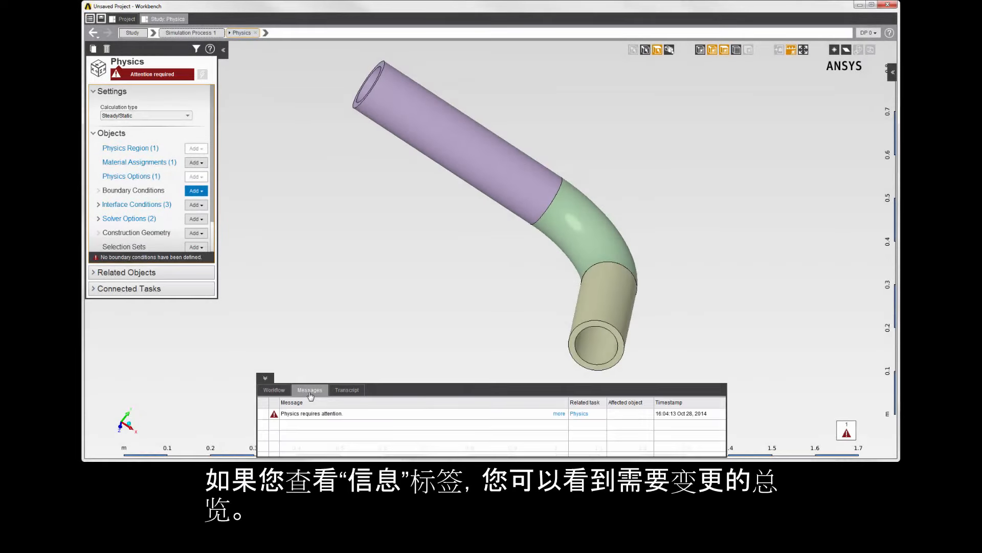
{"action": "left_click", "coordinate": [560, 414]}
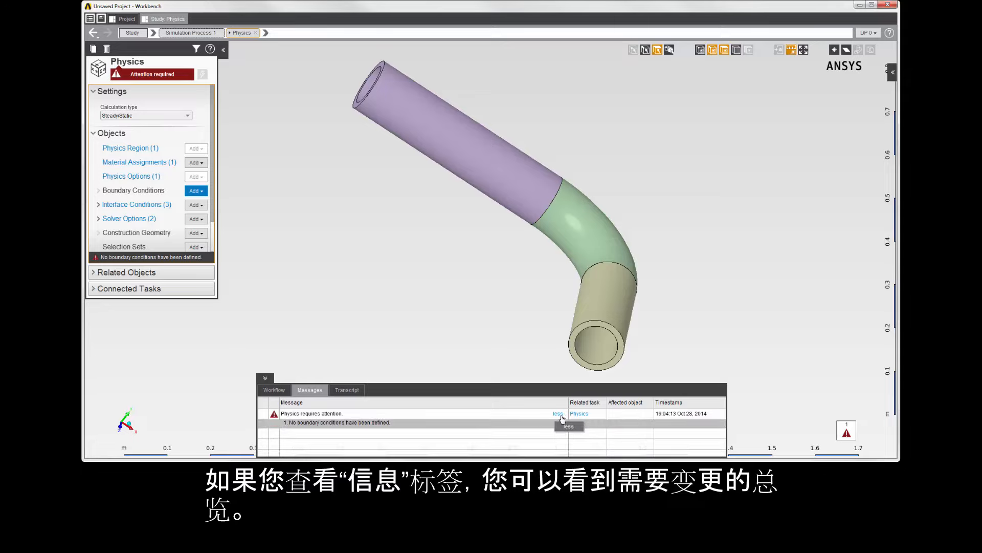
{"action": "left_click", "coordinate": [274, 390]}
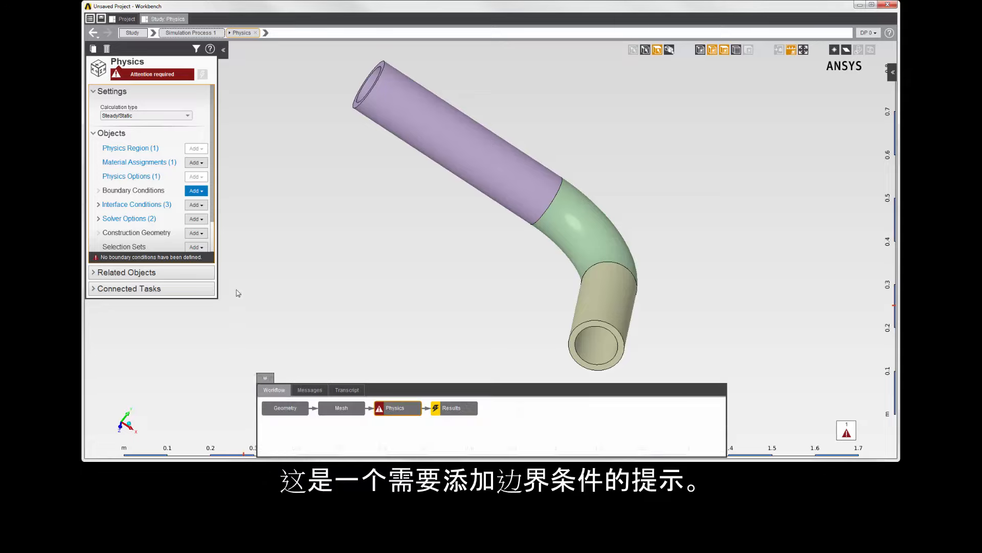
Add a pressure boundary condition to the Physics task and set its magnitude to 265 Pa.
{"action": "left_click", "coordinate": [196, 193]}
{"action": "left_click", "coordinate": [201, 214]}
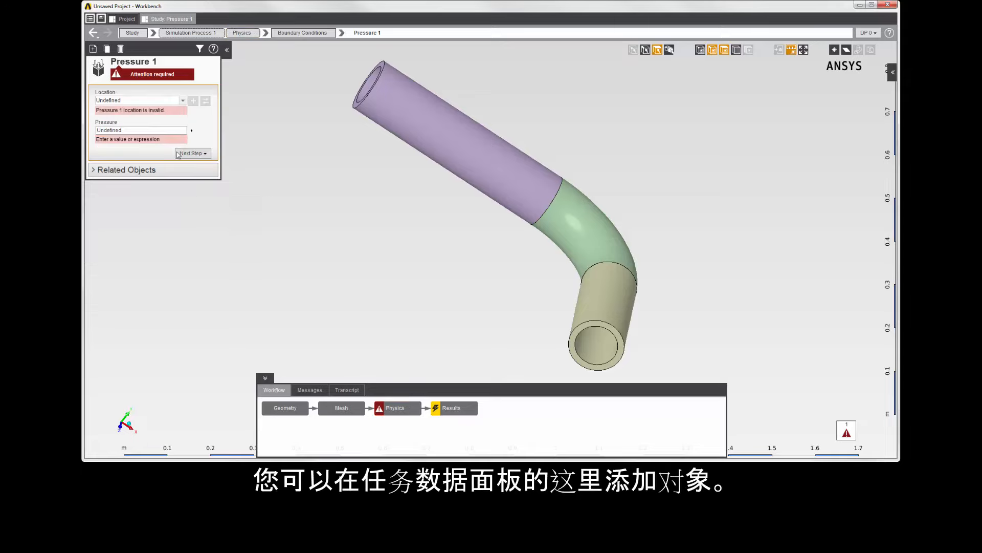
{"action": "left_click", "coordinate": [173, 131]}
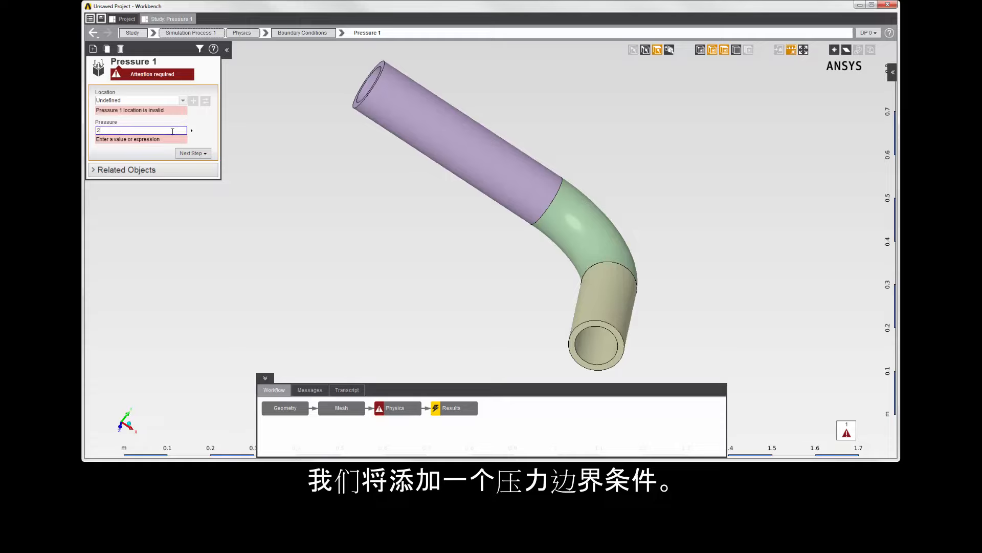
{"action": "type", "text": "265"}
{"action": "key", "text": "Return"}
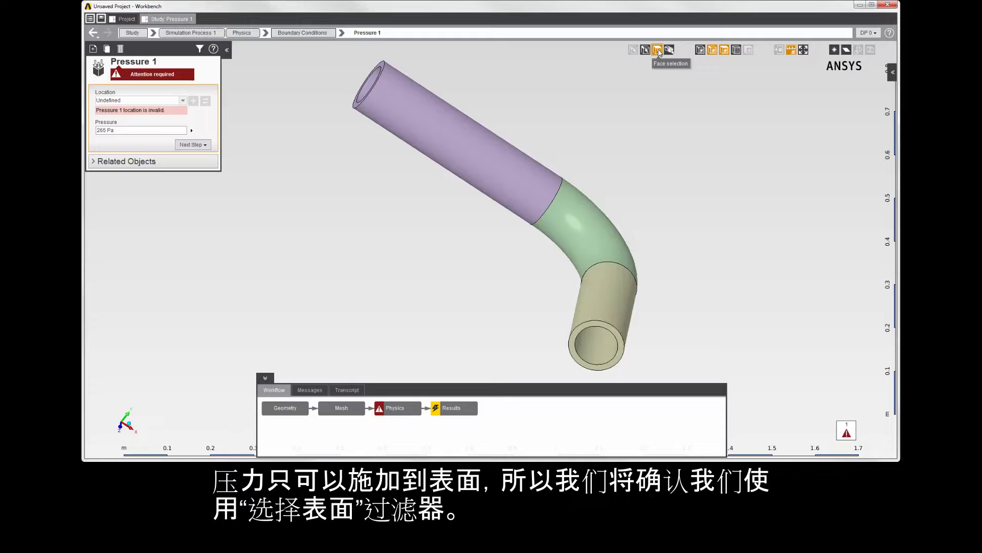
Add the outer faces of the long straight section and the elbow to the pressure's location.
{"action": "left_click", "coordinate": [494, 155]}
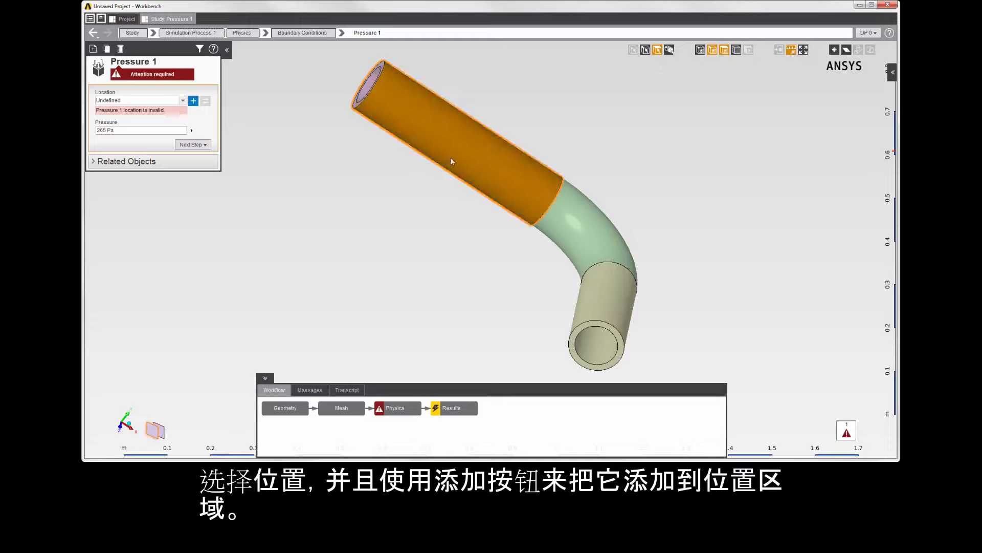
{"action": "left_click", "coordinate": [193, 101]}
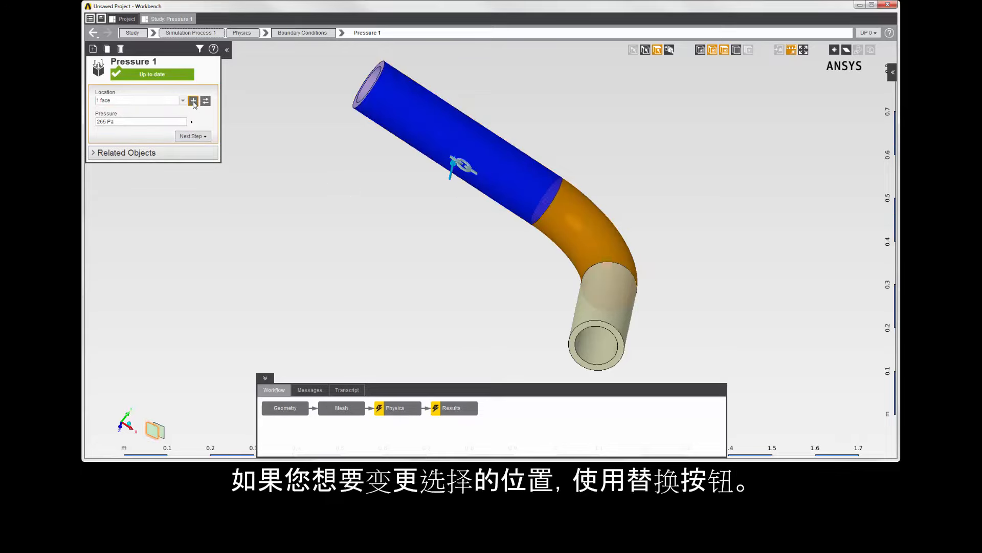
{"action": "left_click", "coordinate": [194, 102]}
Replace the pressure's location with the ring-shaped end face of the long straight section.
{"action": "middle_click_drag", "start_coordinate": [239, 128], "coordinate": [267, 152]}
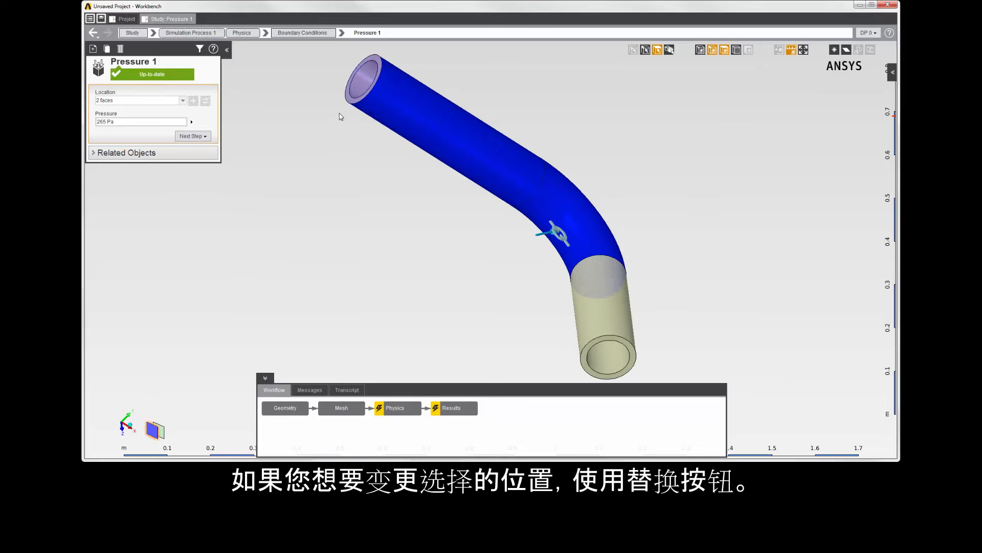
{"action": "left_click", "coordinate": [350, 86]}
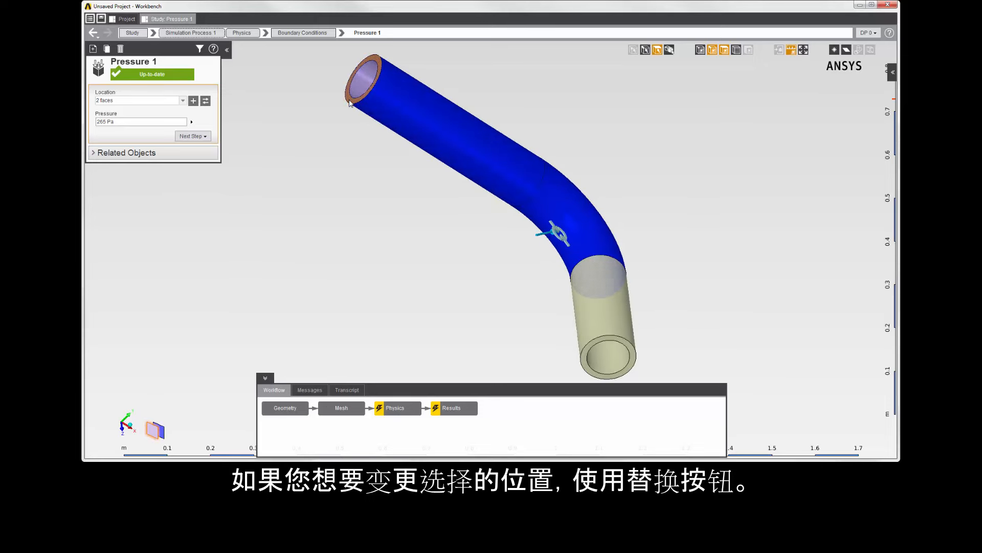
{"action": "left_click", "coordinate": [206, 101]}
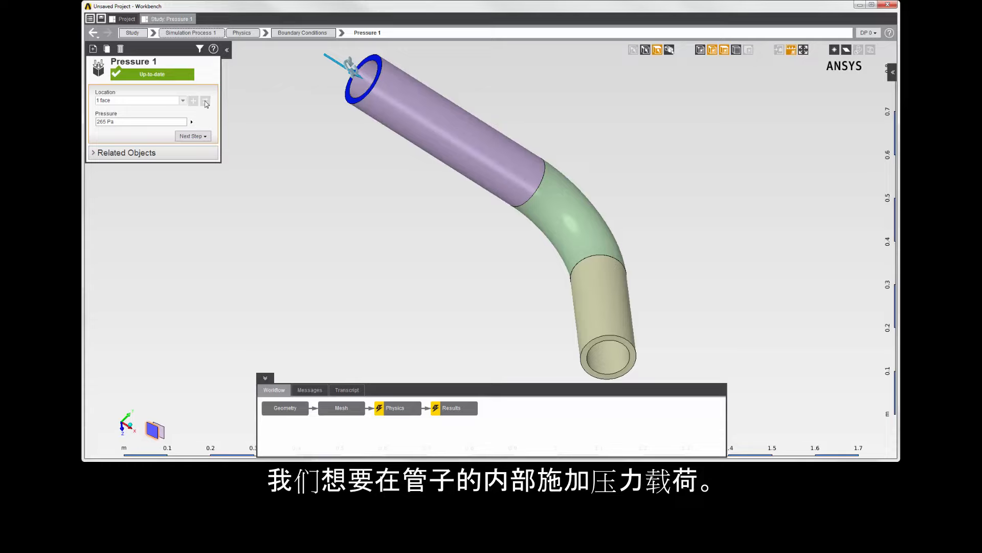
Replace the pressure's location with the inner faces of all three pipe sections, check the listed faces, and return to the Physics task.
{"action": "left_click", "coordinate": [359, 84]}
{"action": "middle_click_drag", "start_coordinate": [447, 242], "coordinate": [416, 177]}
{"action": "left_click", "coordinate": [594, 325], "text": "ctrl"}
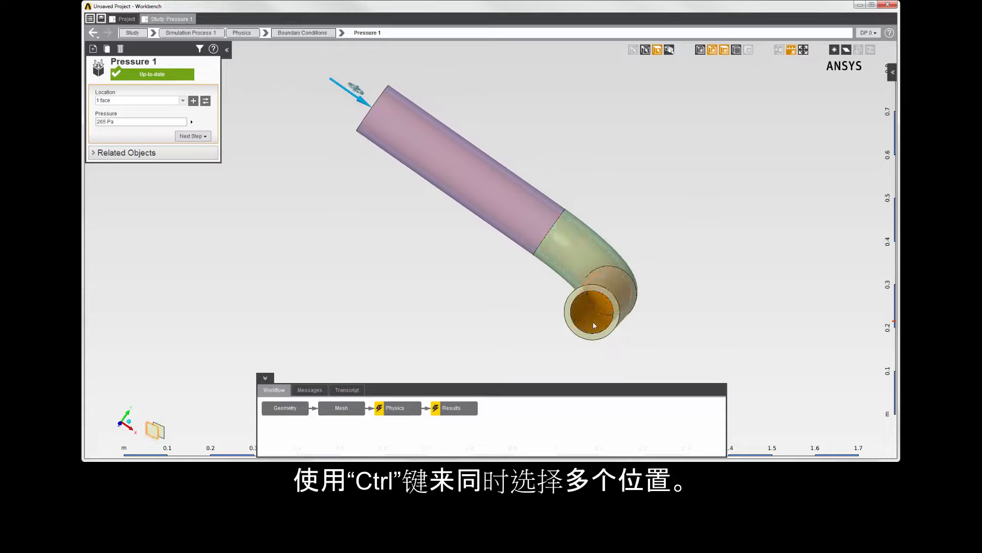
{"action": "left_click", "coordinate": [205, 101]}
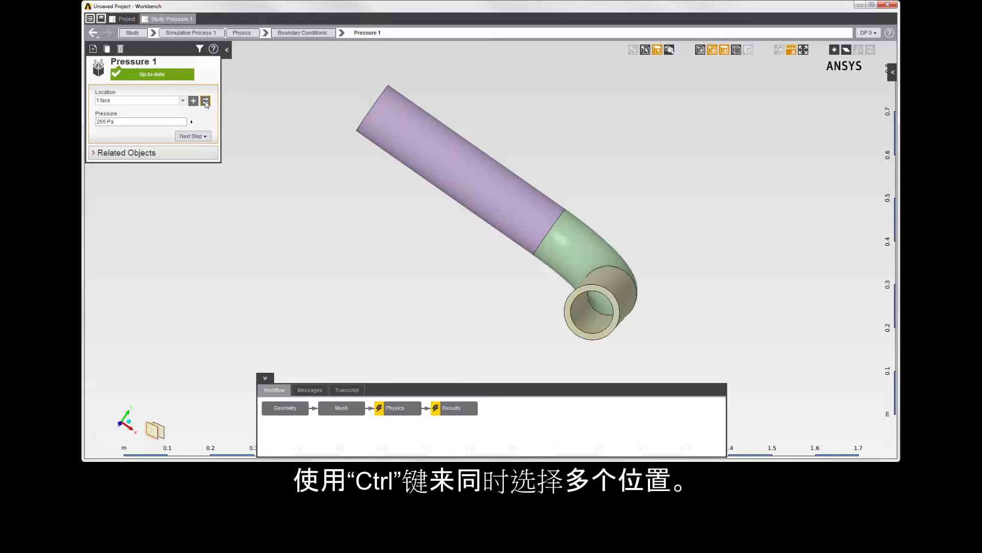
{"action": "left_click", "coordinate": [139, 100]}
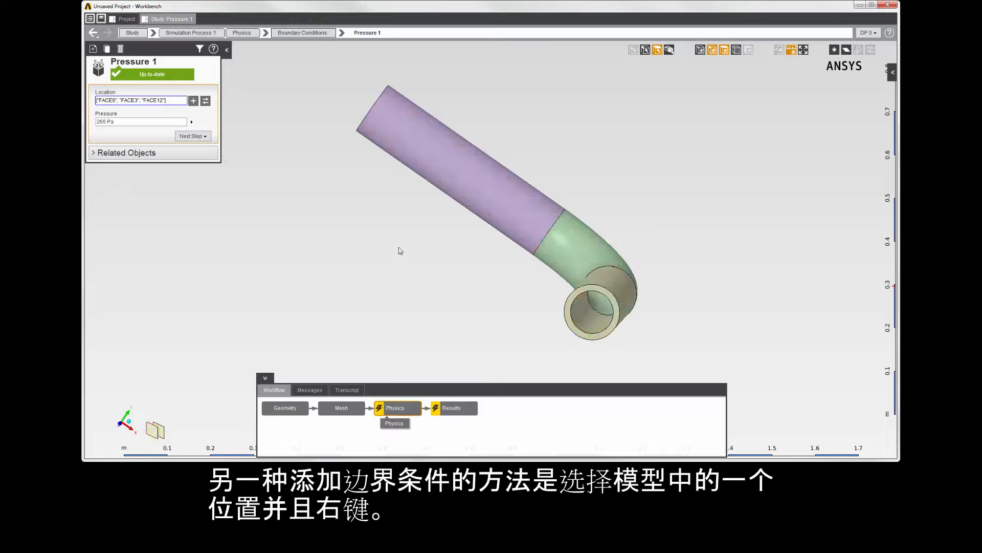
{"action": "middle_click_drag", "start_coordinate": [399, 244], "coordinate": [419, 271]}
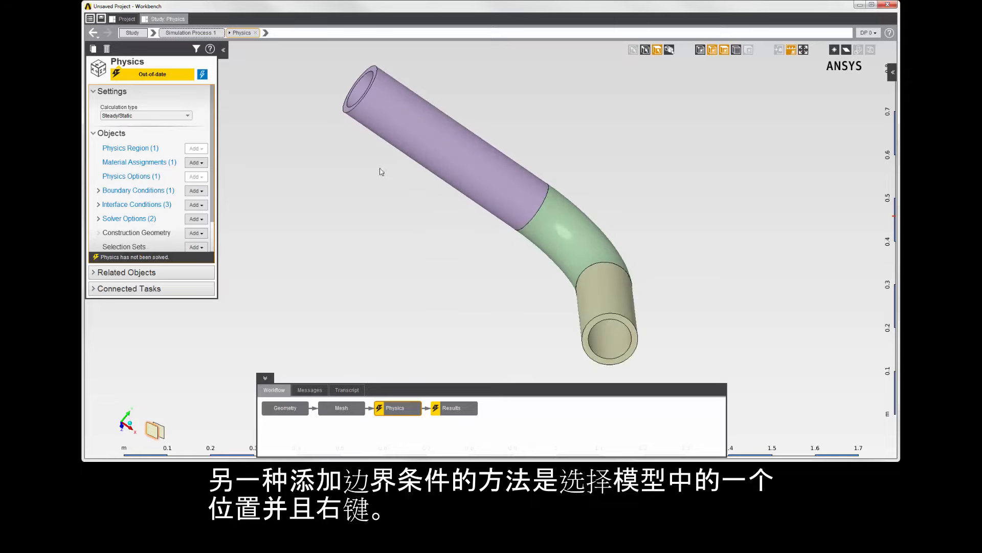
Add a support boundary condition on the ring-shaped end faces at both ends of the pipe and return to the Physics task.
{"action": "left_click", "coordinate": [348, 102]}
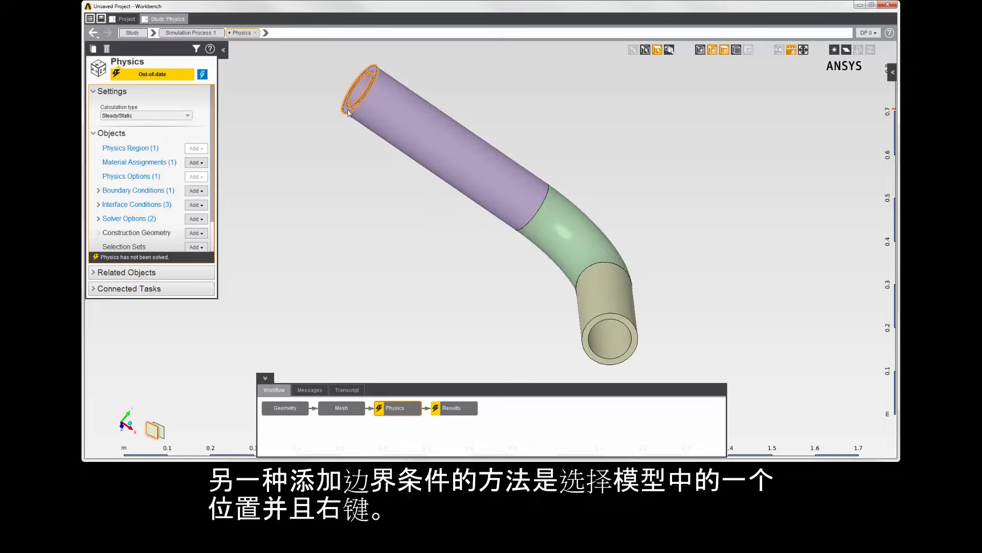
{"action": "right_click", "coordinate": [586, 339]}
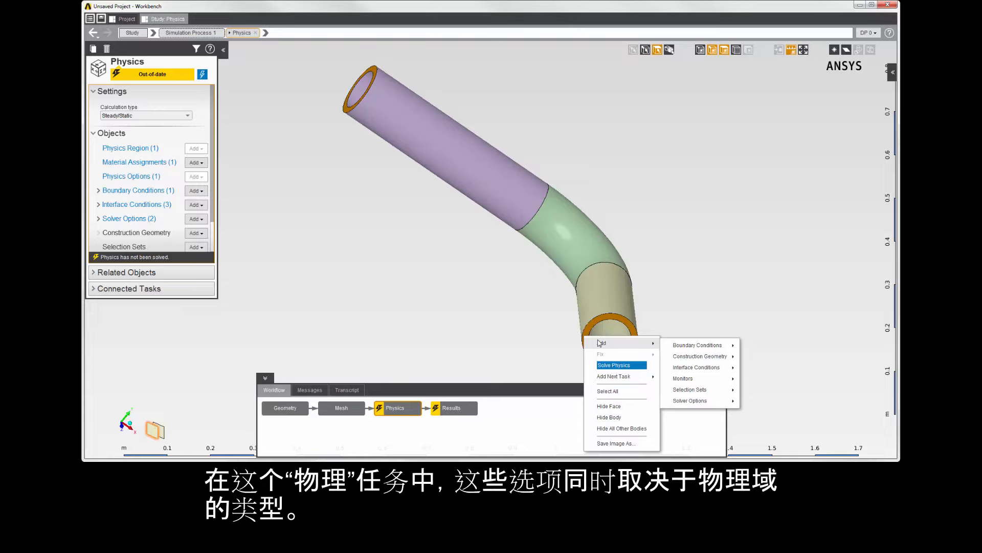
{"action": "mouse_move", "coordinate": [675, 346]}
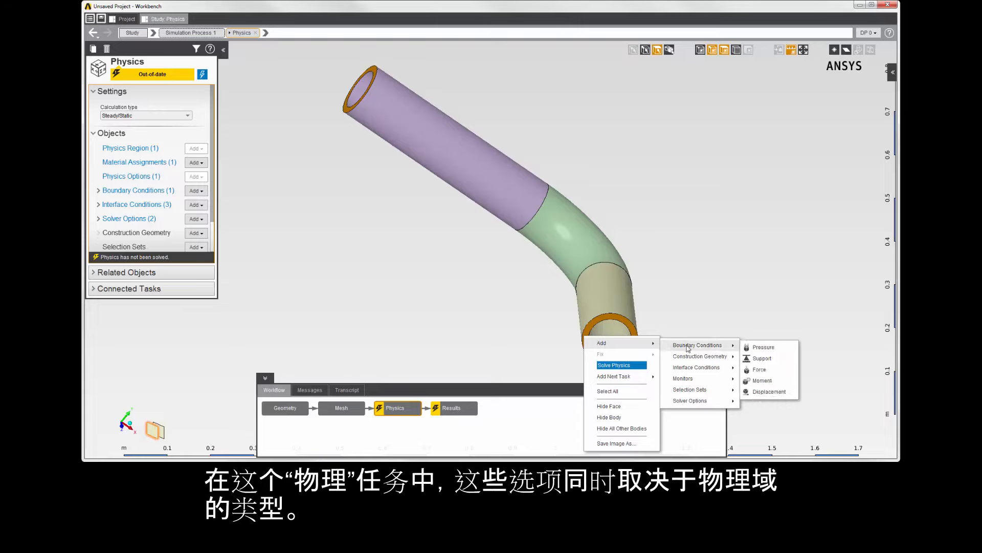
{"action": "left_click", "coordinate": [762, 358]}
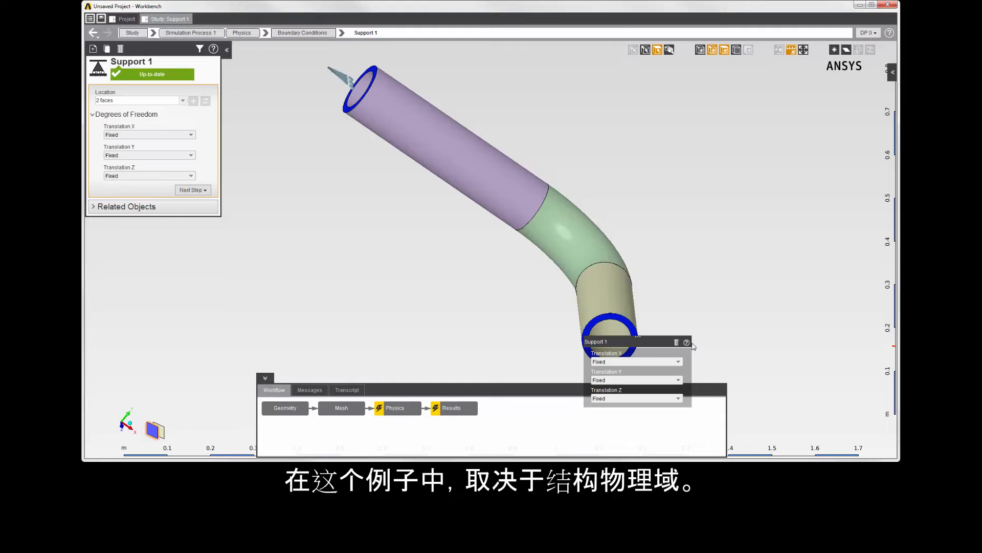
{"action": "left_click", "coordinate": [412, 413]}
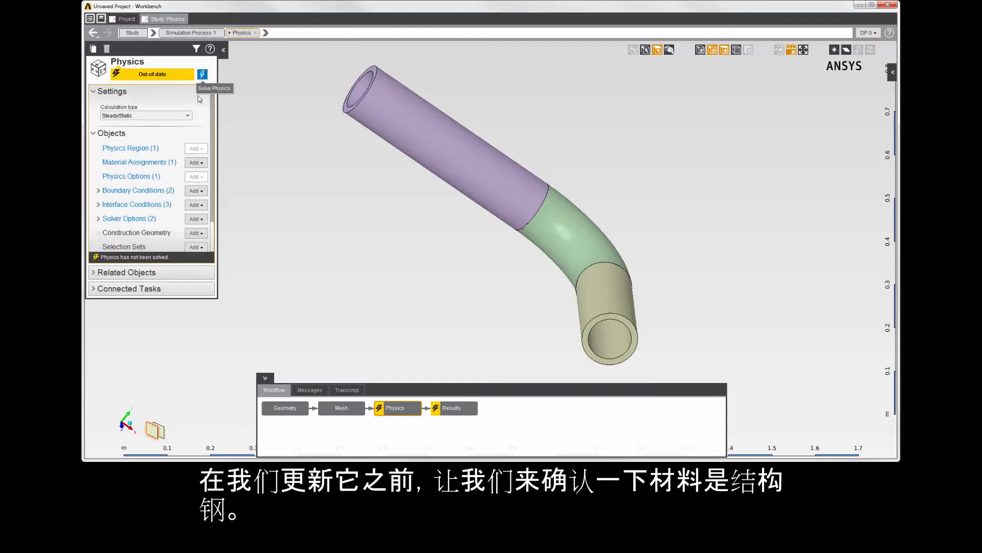
Check the Structural Steel material assignment and solve the Physics task.
{"action": "left_click", "coordinate": [138, 162]}
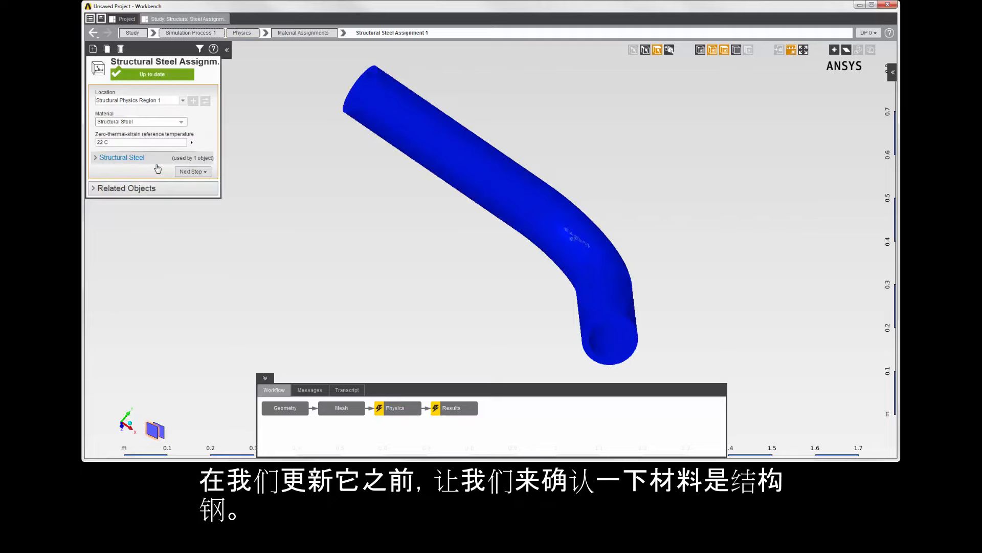
{"action": "left_click", "coordinate": [94, 33]}
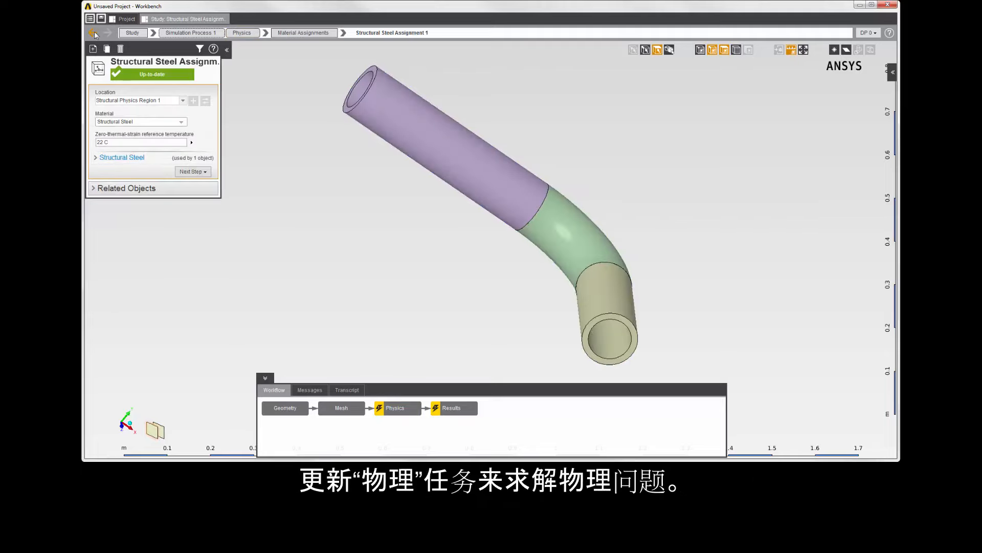
{"action": "left_click", "coordinate": [202, 76]}
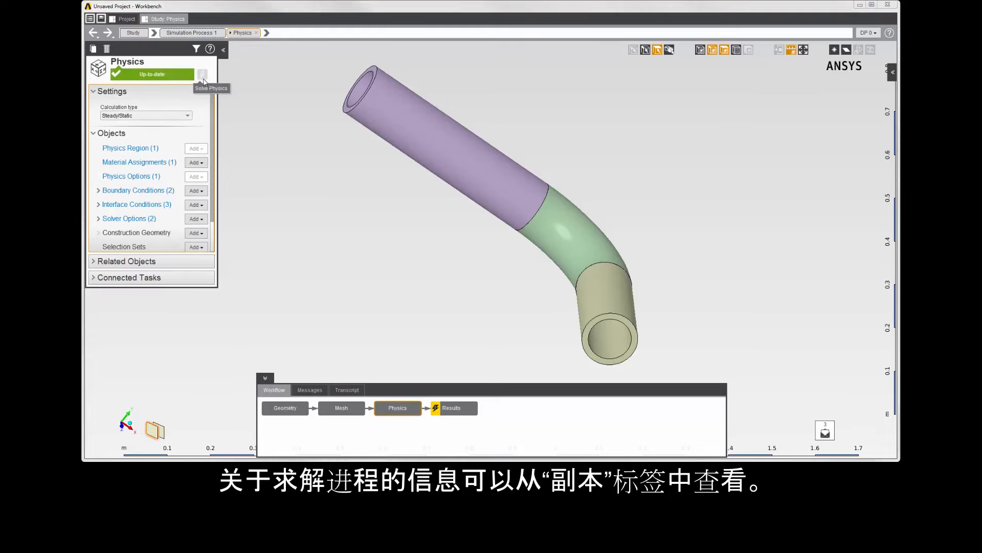
Read the solver transcript in an enlarged pane, then return to the workflow overview and shrink the pane again.
{"action": "left_click", "coordinate": [351, 389]}
{"action": "left_click_drag", "start_coordinate": [371, 383], "coordinate": [374, 358]}
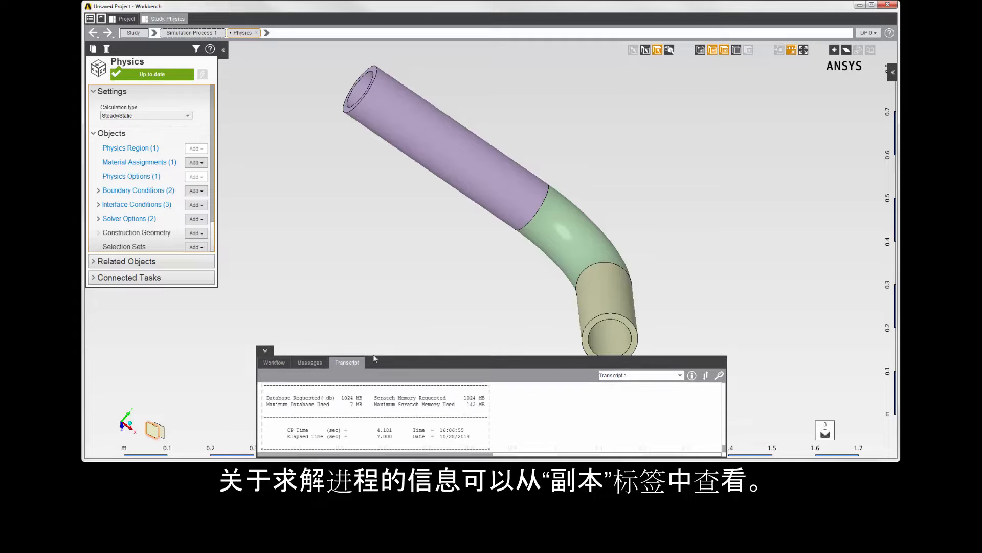
{"action": "left_click", "coordinate": [273, 363]}
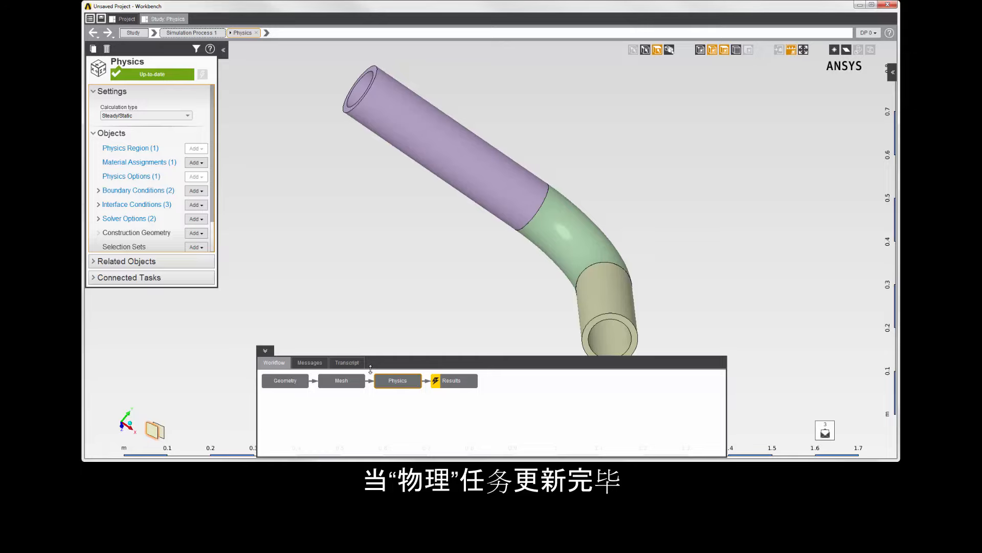
{"action": "left_click_drag", "start_coordinate": [371, 369], "coordinate": [388, 392]}
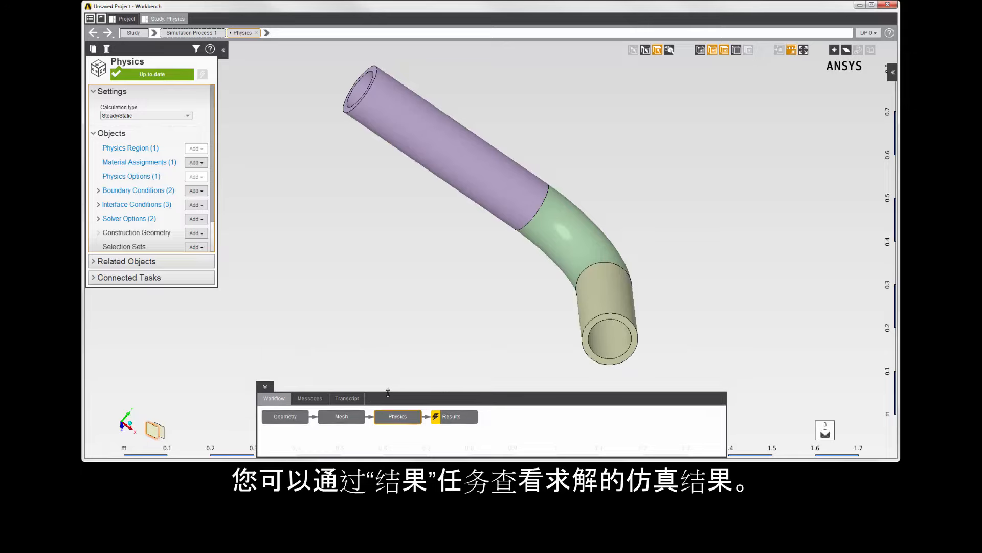
Open the Results task, expand its existing results and review the result types that can be added.
{"action": "left_click", "coordinate": [450, 417]}
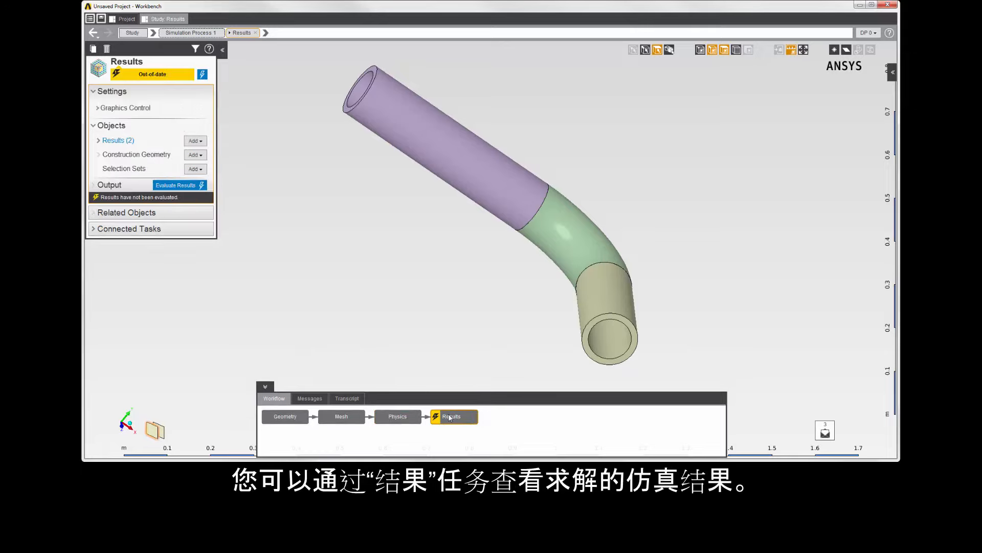
{"action": "left_click", "coordinate": [104, 141]}
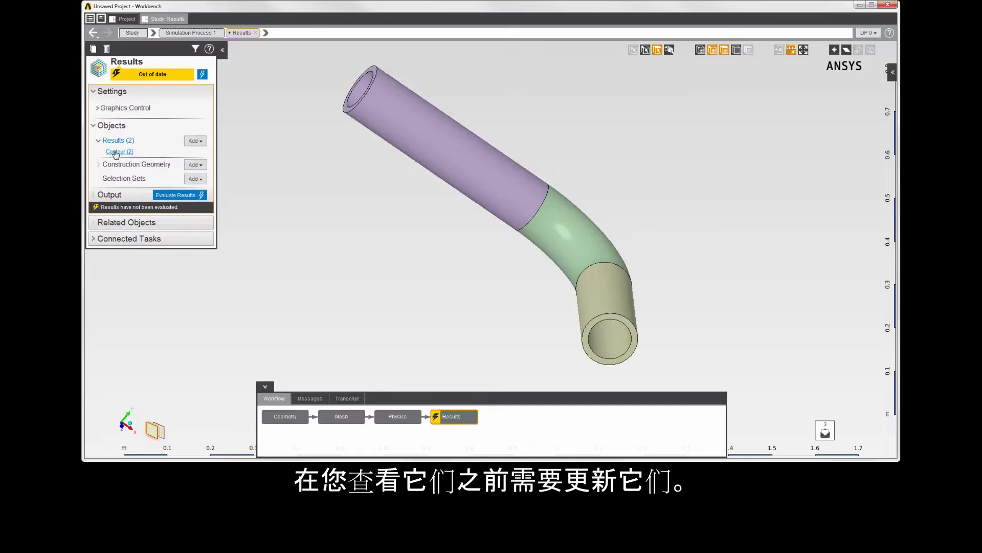
{"action": "left_click", "coordinate": [194, 141]}
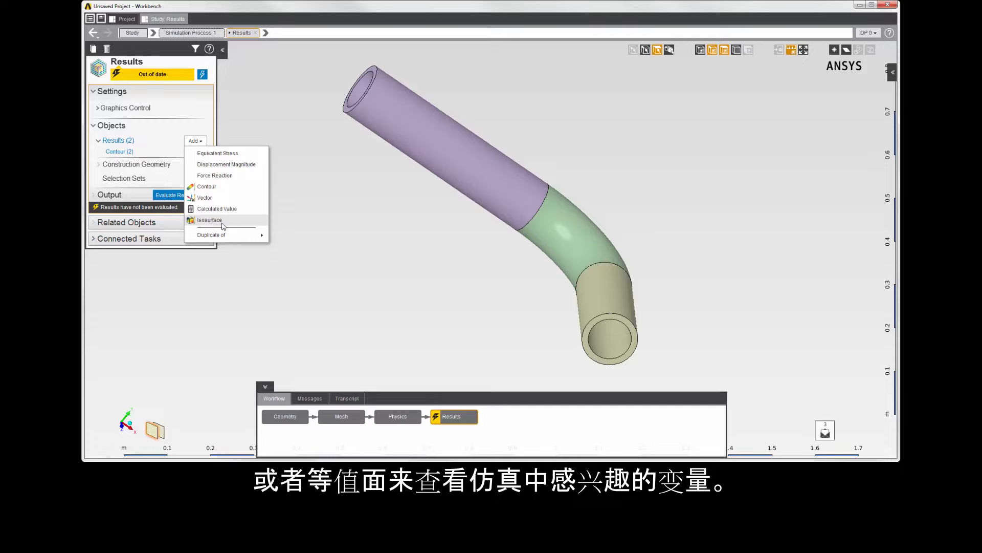
{"action": "left_click", "coordinate": [126, 152]}
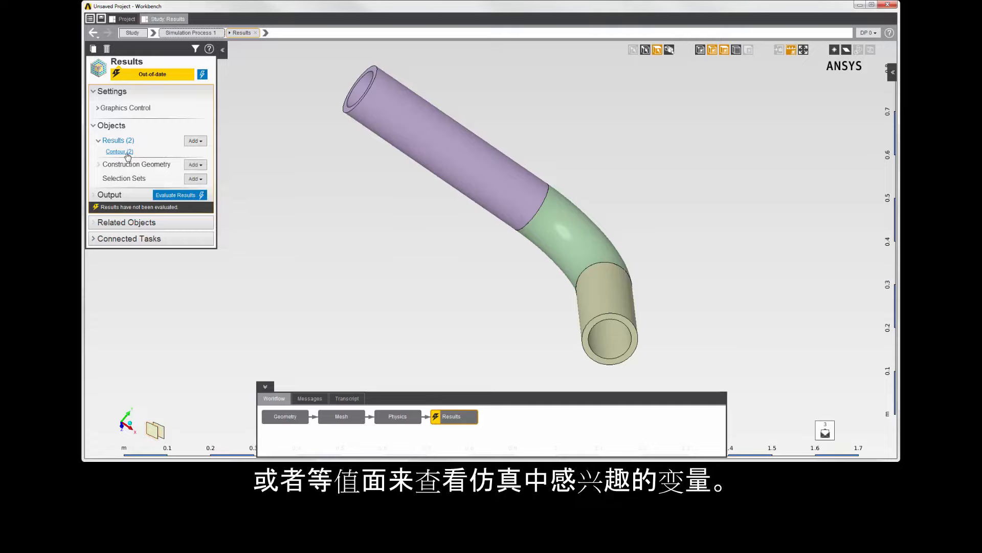
Evaluate the Displacement Magnitude contour individually, and evaluate the whole Results task.
{"action": "left_click", "coordinate": [133, 133]}
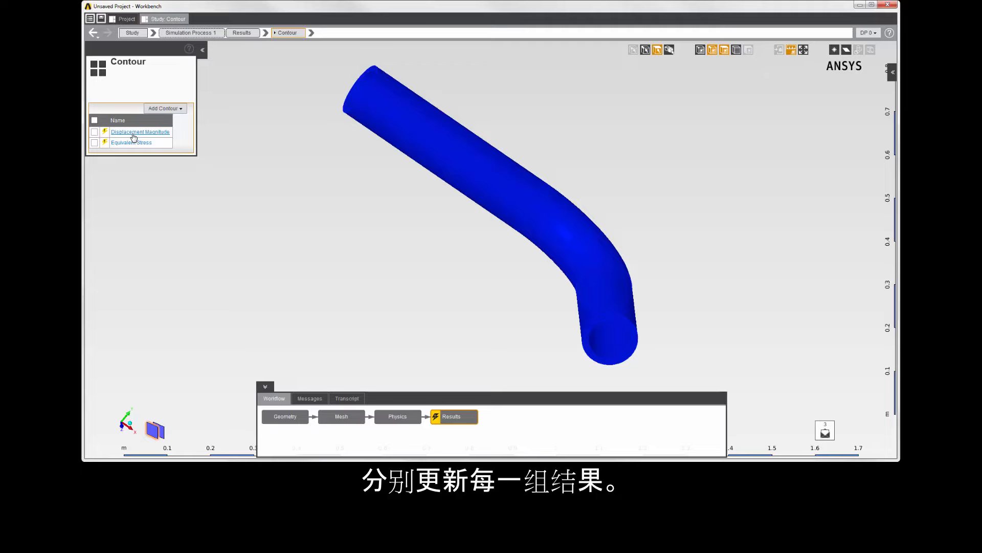
{"action": "left_click", "coordinate": [133, 134]}
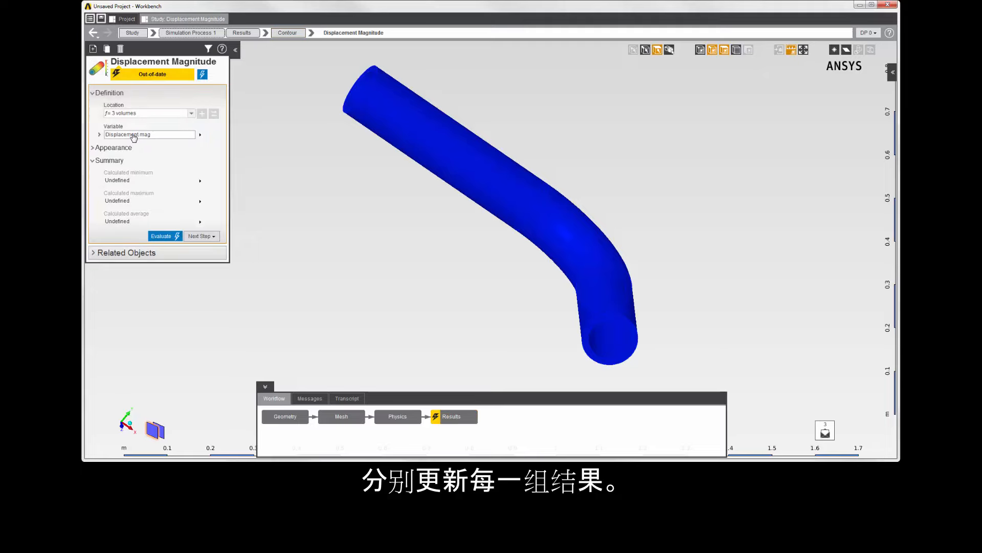
{"action": "left_click", "coordinate": [202, 75]}
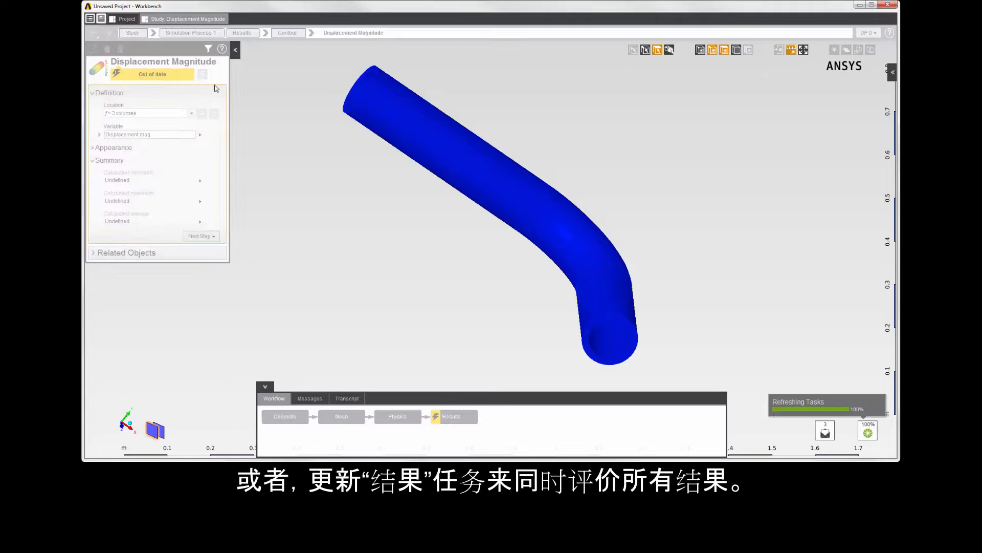
{"action": "left_click", "coordinate": [451, 416]}
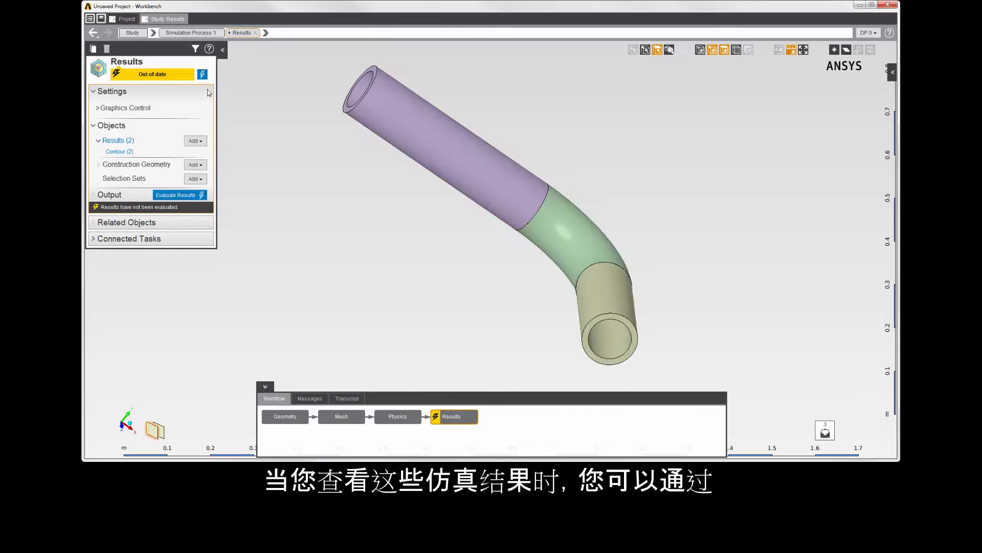
{"action": "left_click", "coordinate": [202, 75]}
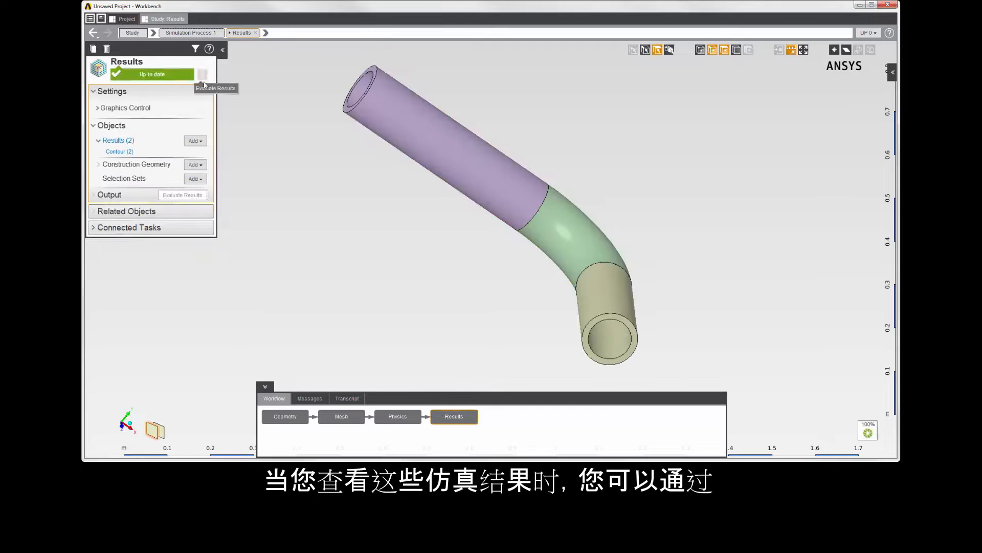
Display the Equivalent Stress contour on the pipe and inspect it from another angle.
{"action": "left_click", "coordinate": [131, 152]}
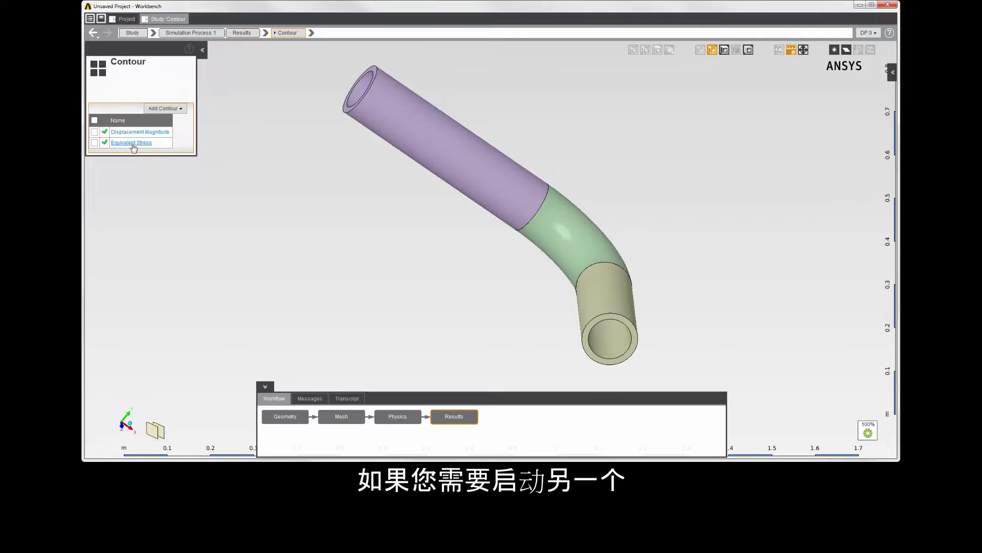
{"action": "left_click", "coordinate": [131, 143]}
{"action": "mouse_move", "coordinate": [276, 214]}
{"action": "middle_mouse_down"}
{"action": "mouse_move", "coordinate": [353, 220]}
{"action": "mouse_move", "coordinate": [439, 320]}
{"action": "mouse_move", "coordinate": [436, 231]}
{"action": "mouse_move", "coordinate": [452, 272]}
{"action": "mouse_move", "coordinate": [379, 295]}
{"action": "middle_mouse_up"}
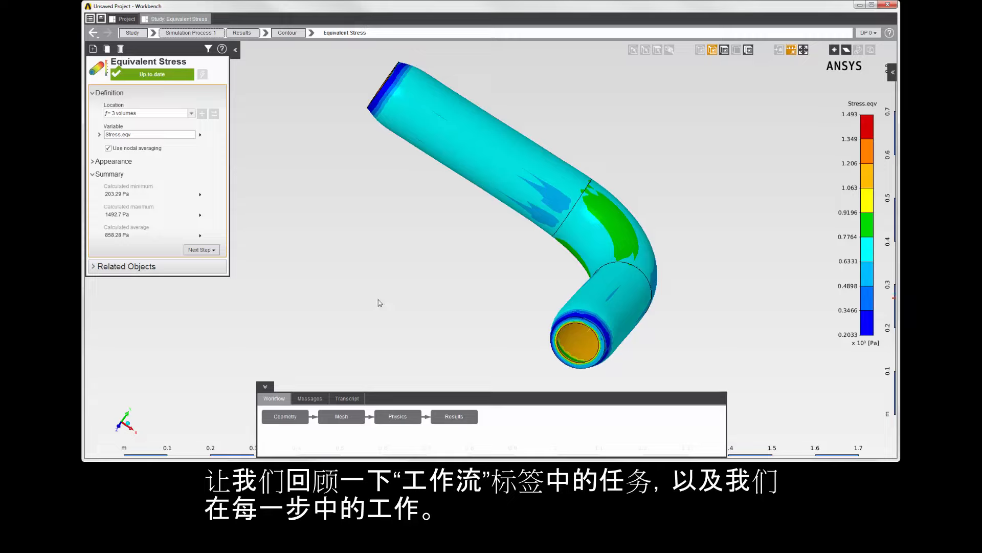
Review the Geometry, Mesh and Physics tasks of the workflow in order.
{"action": "left_click", "coordinate": [296, 416]}
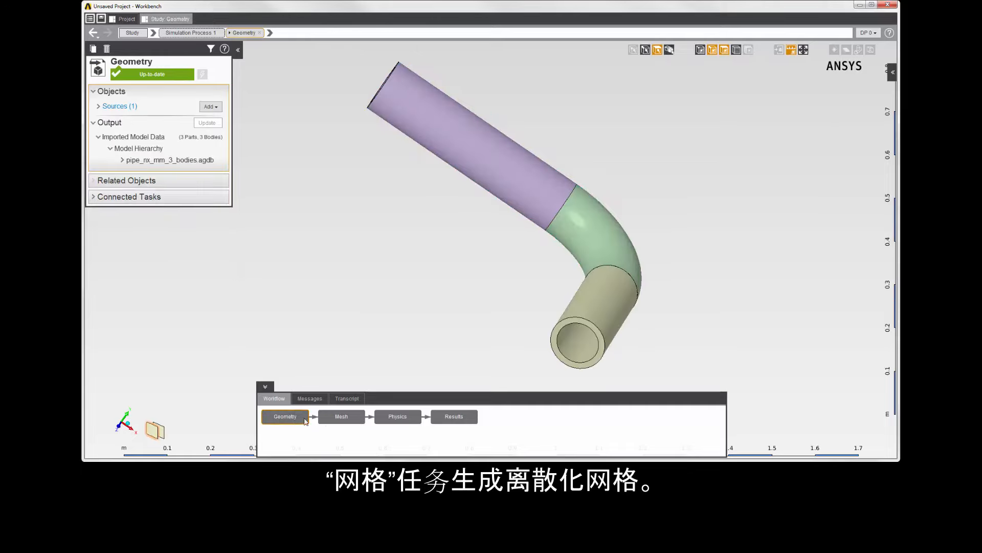
{"action": "left_click", "coordinate": [330, 416]}
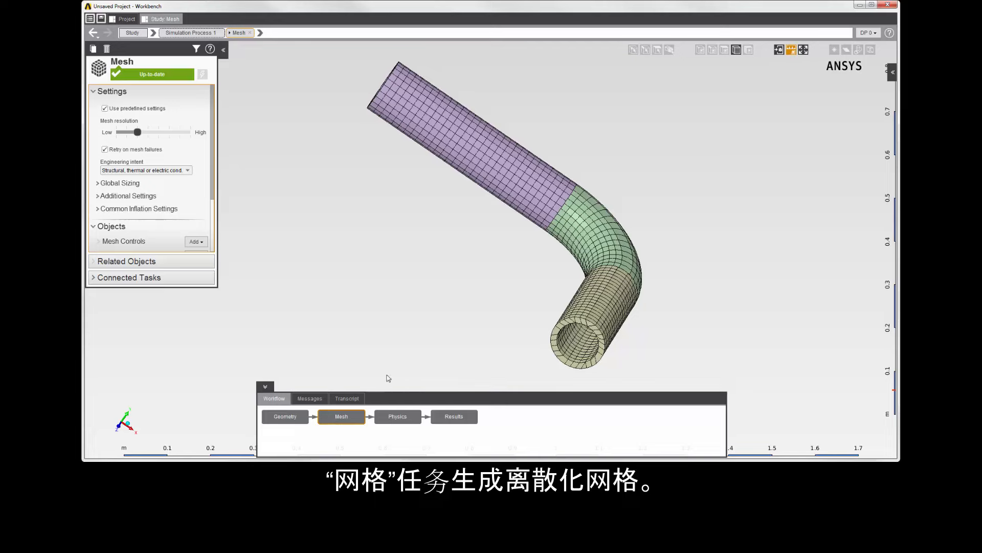
{"action": "middle_click_drag", "start_coordinate": [388, 378], "coordinate": [450, 345]}
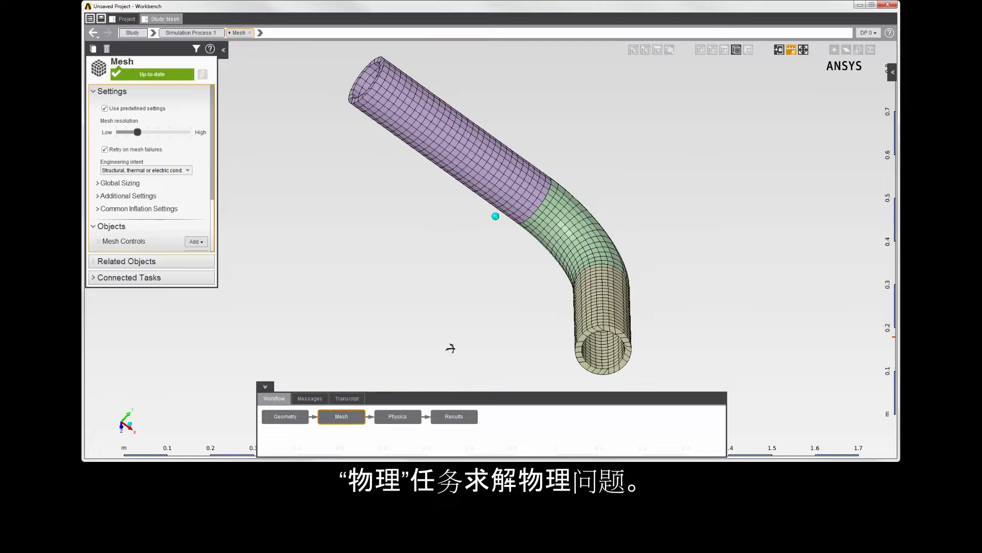
{"action": "left_click", "coordinate": [399, 416]}
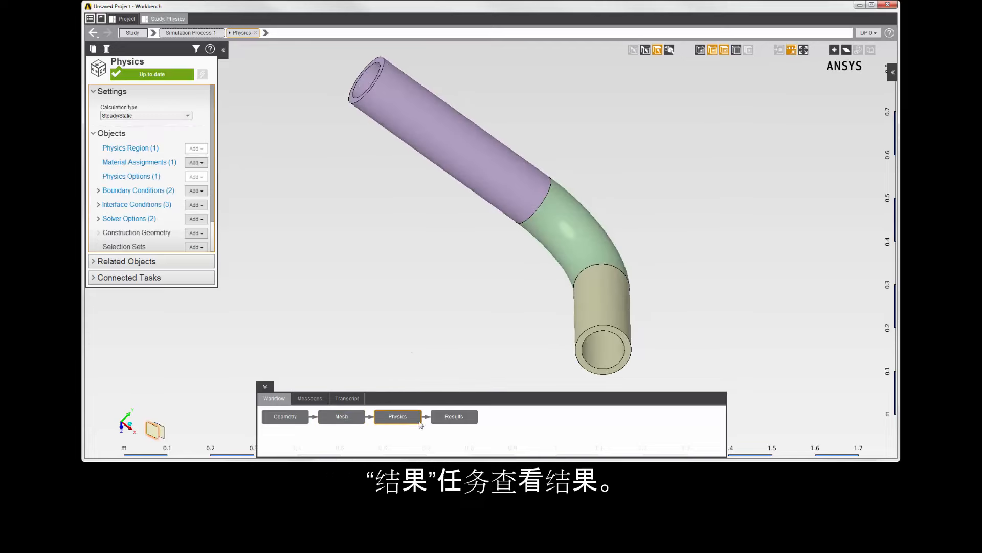
Open the Results task and display the Displacement Magnitude contour on the pipe.
{"action": "left_click", "coordinate": [450, 417]}
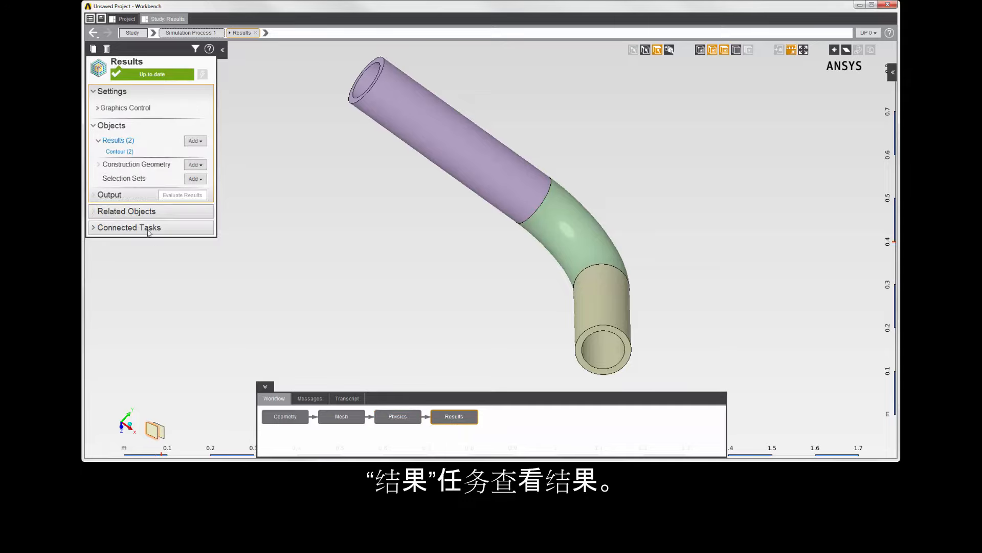
{"action": "left_click", "coordinate": [120, 152]}
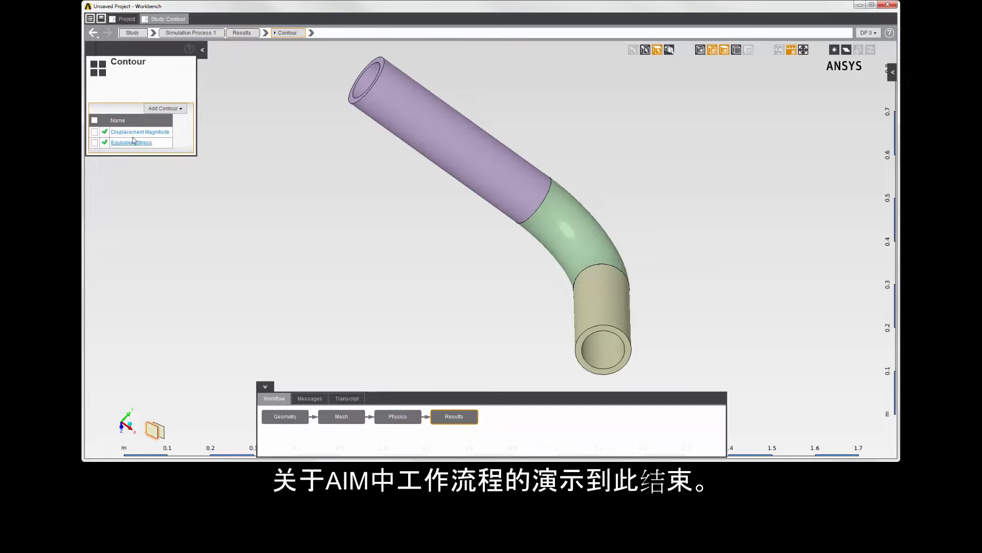
{"action": "left_click", "coordinate": [139, 132]}
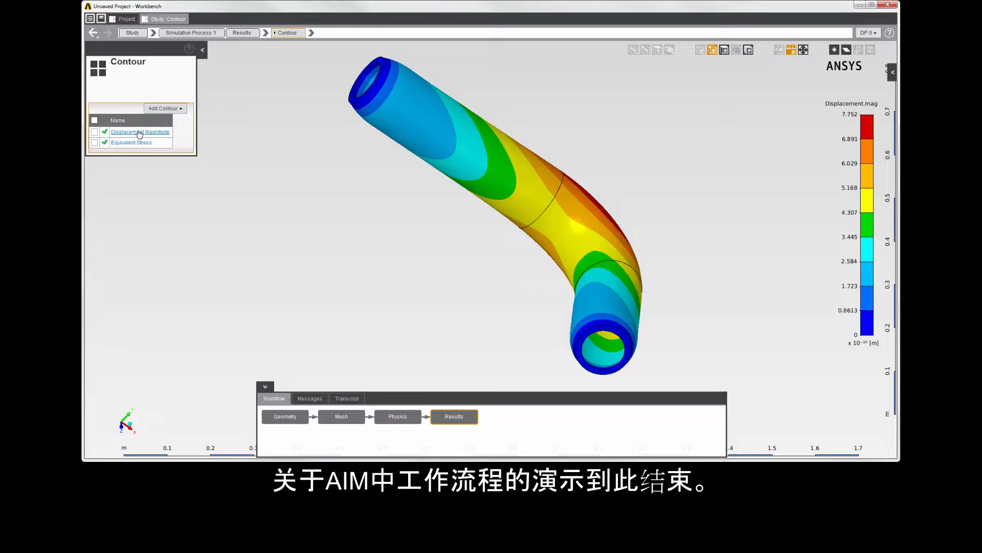